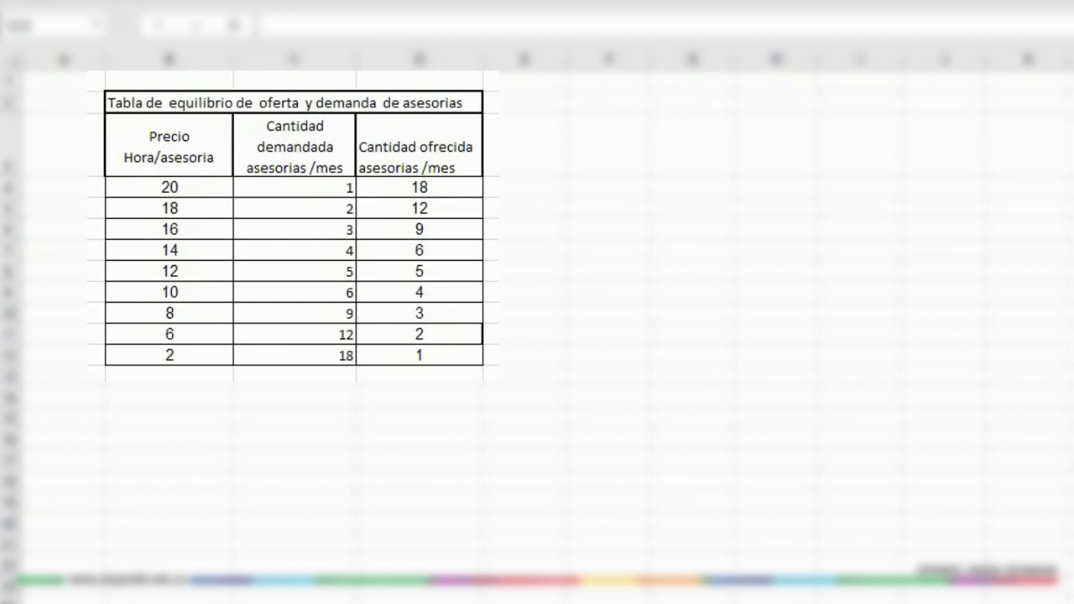
Step: Insert an empty scatter chart with smooth lines and markers from a blank cell and place it beside the table
click(692, 586)
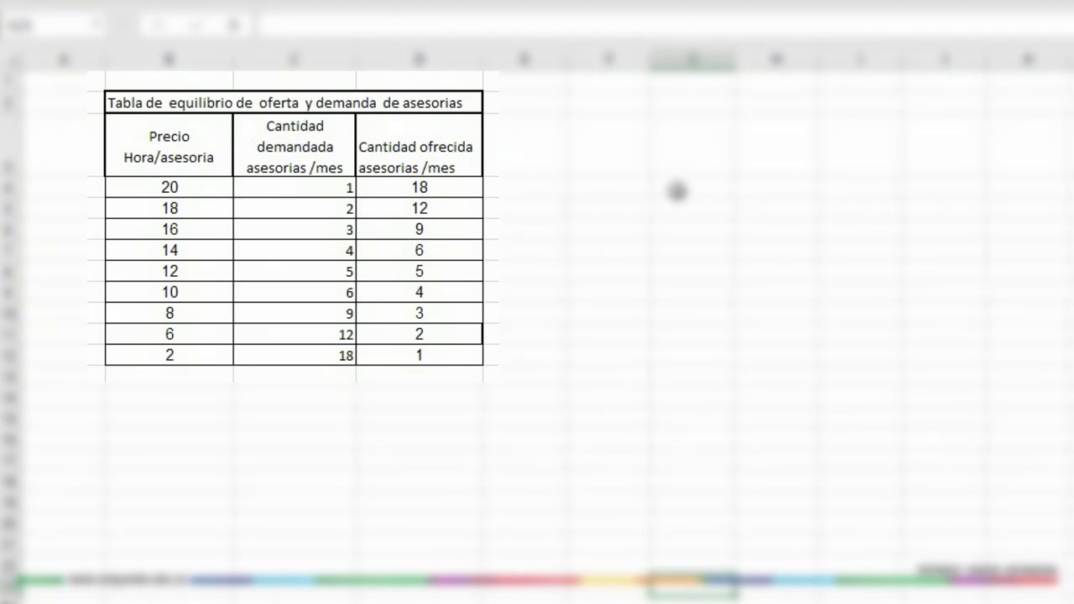
click(621, 186)
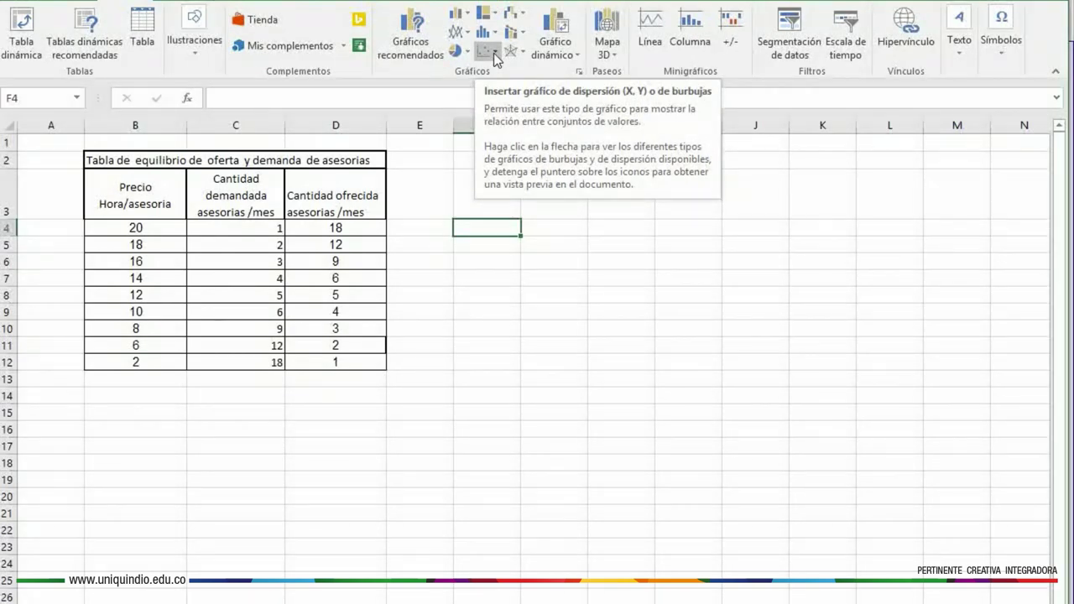
click(493, 52)
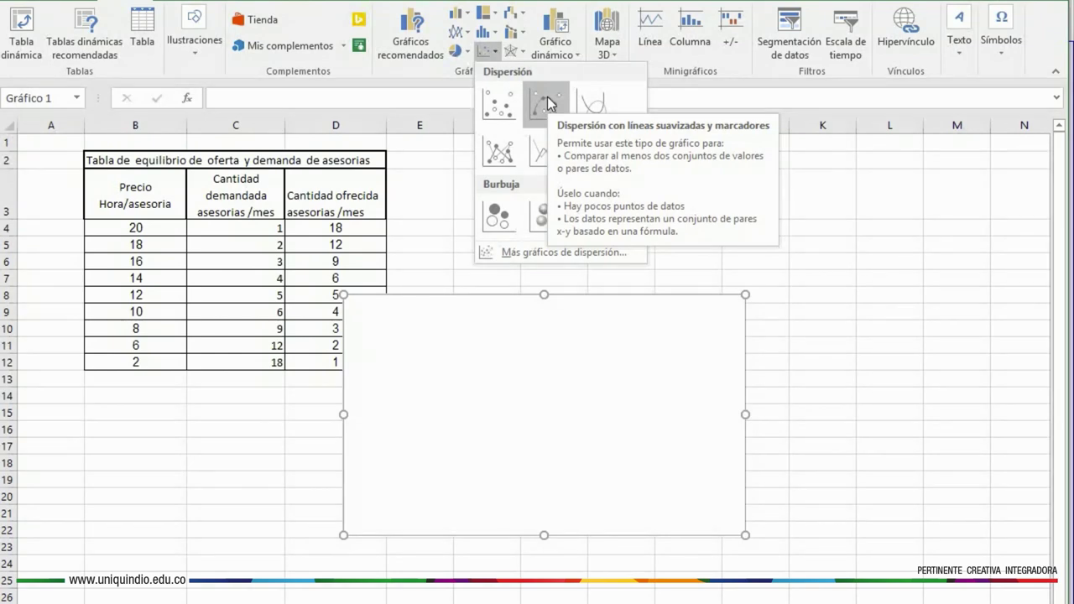
click(548, 97)
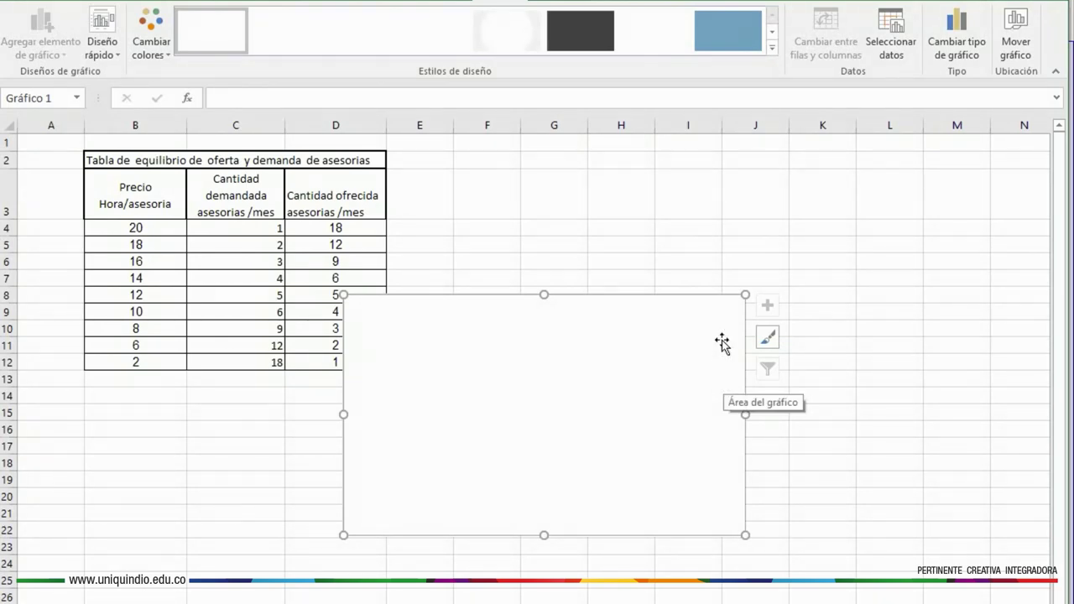
drag(532, 334, 631, 262)
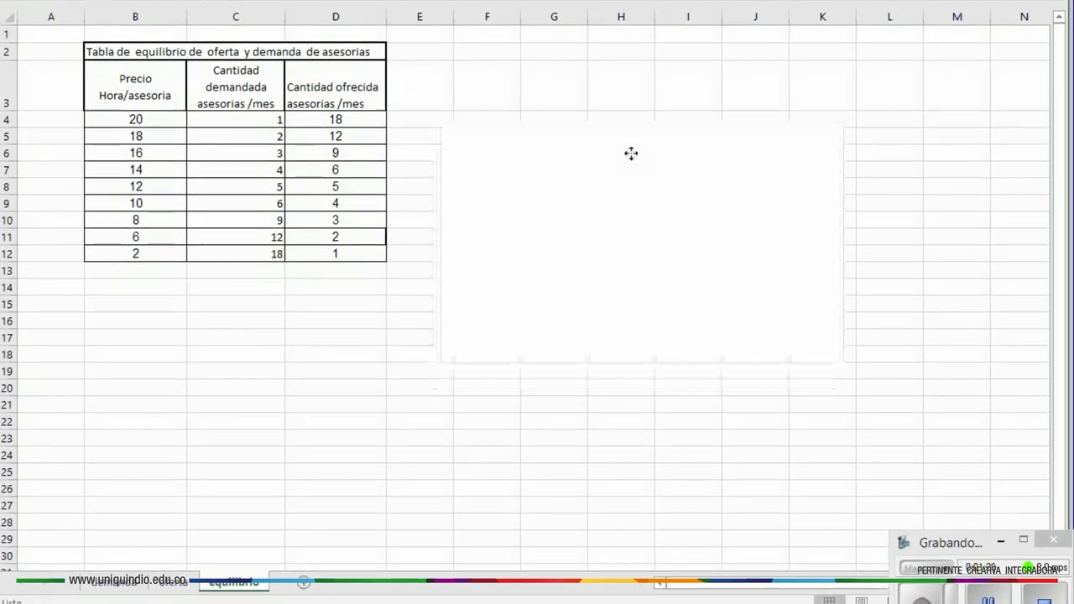
drag(631, 154, 631, 154)
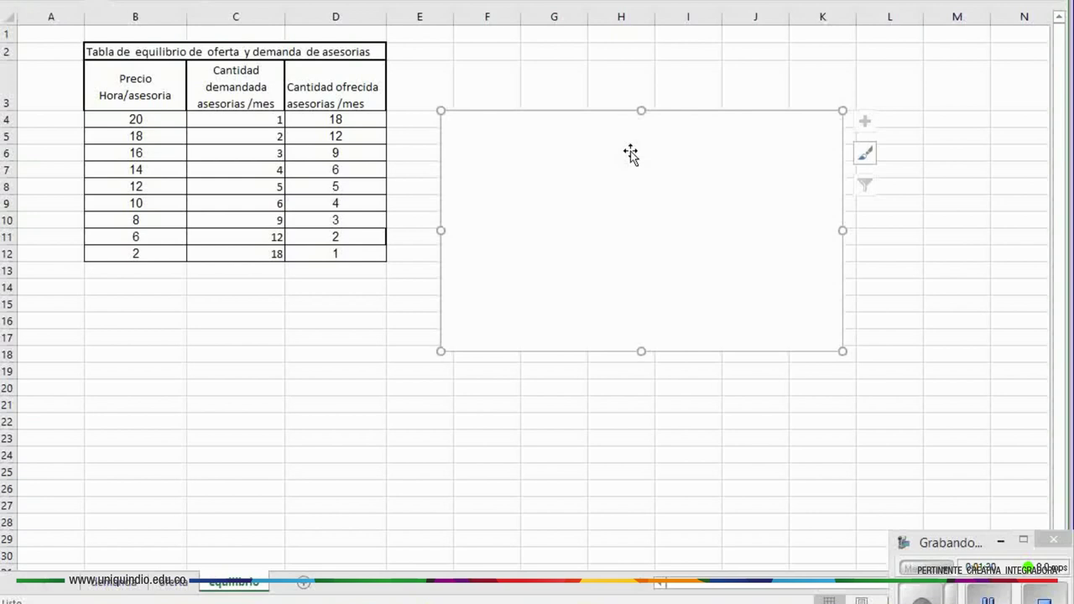
Step: Add a series named "Equilibrio del mercado de asesorias" to the chart's data source
right_click(760, 173)
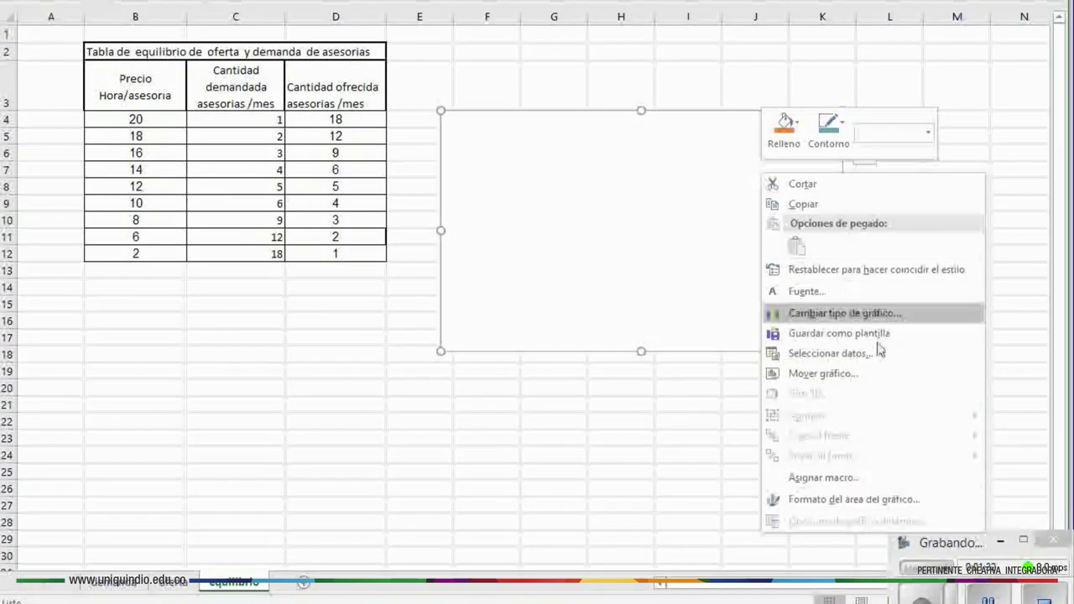
click(856, 367)
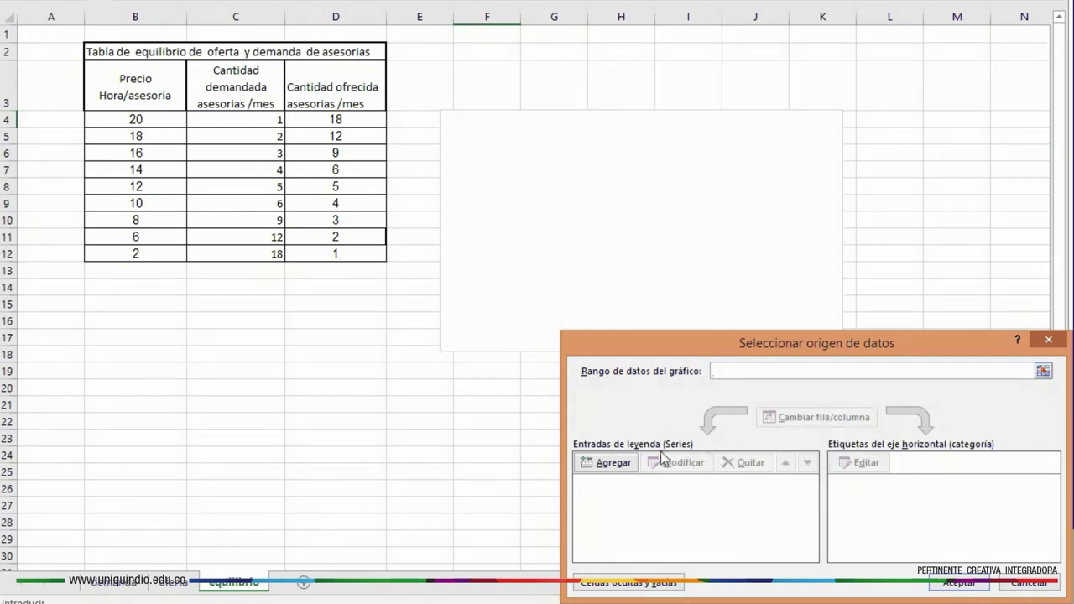
click(613, 463)
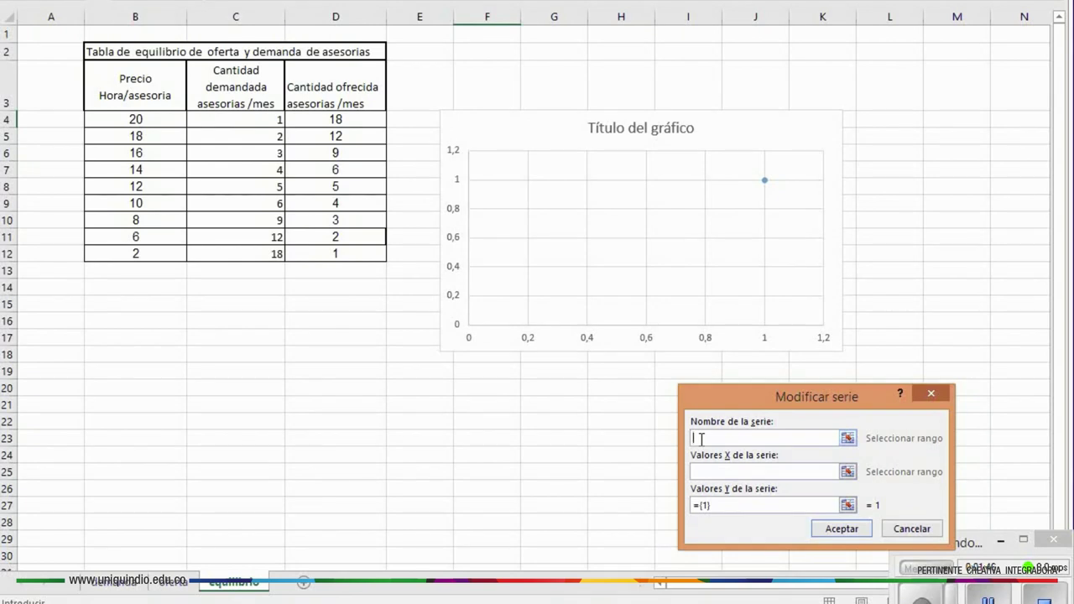
text(Pu)
text(ib)
text(rio del mercado)
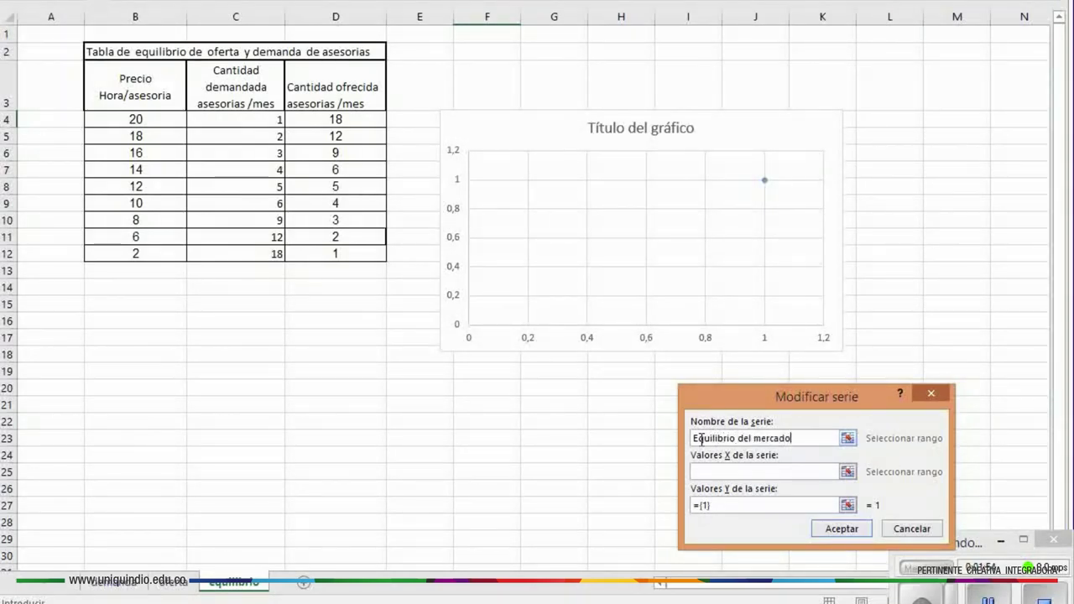
text( de asesorias)
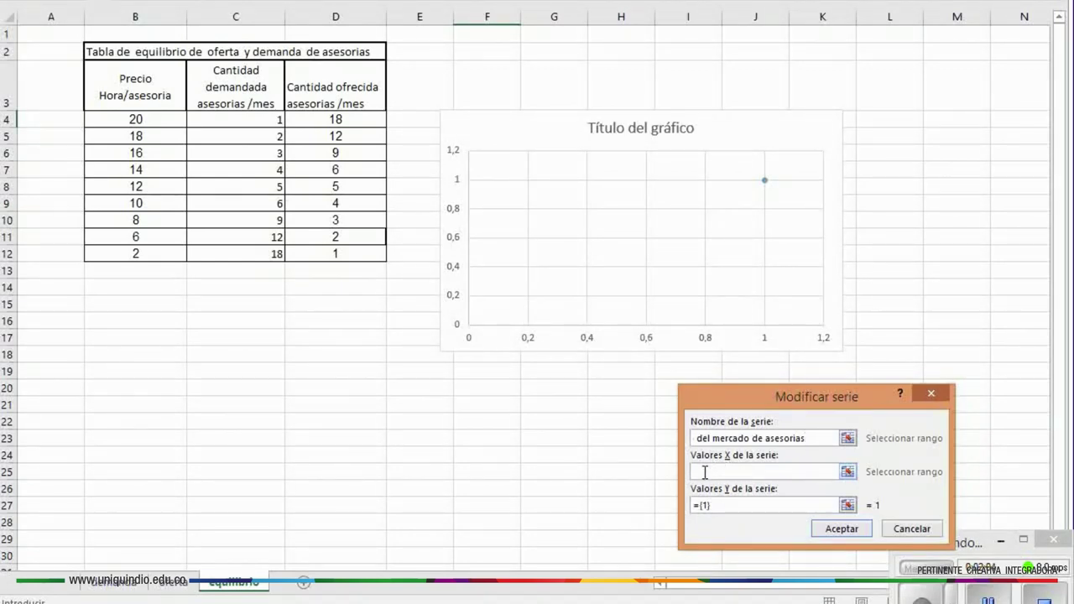
Step: Set the series' X values to the demanded quantities C4:C12 and its Y values to the prices B4:B12
click(705, 472)
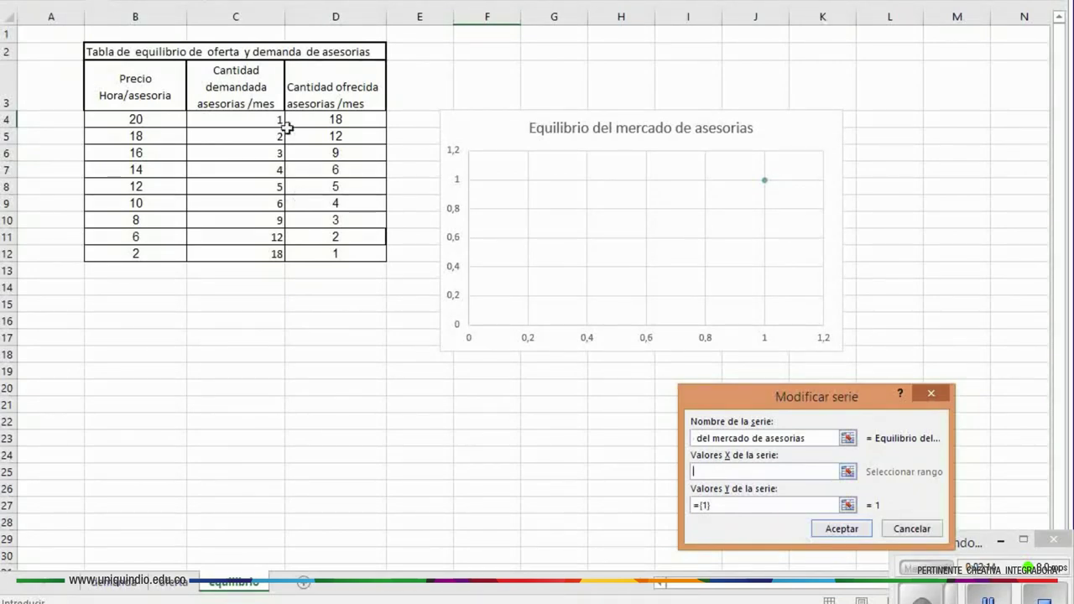
drag(269, 119, 265, 249)
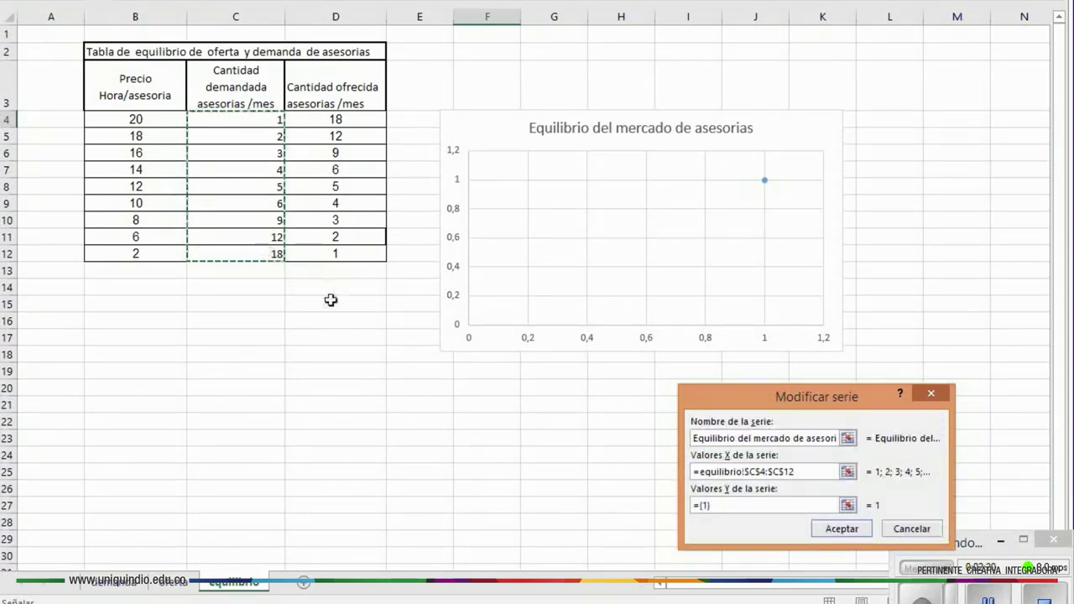
click(714, 506)
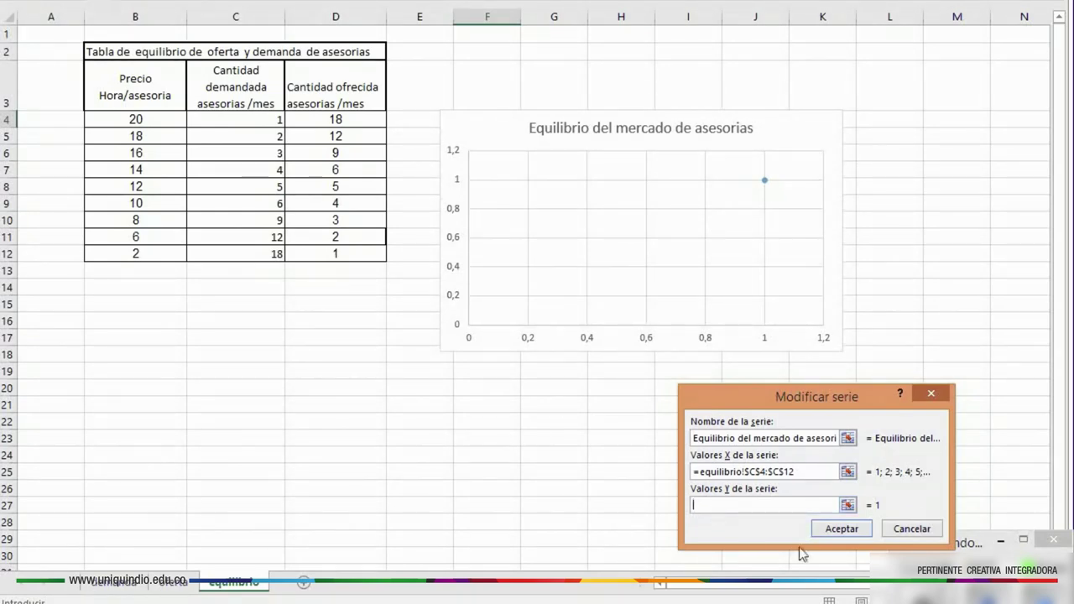
drag(158, 124, 142, 251)
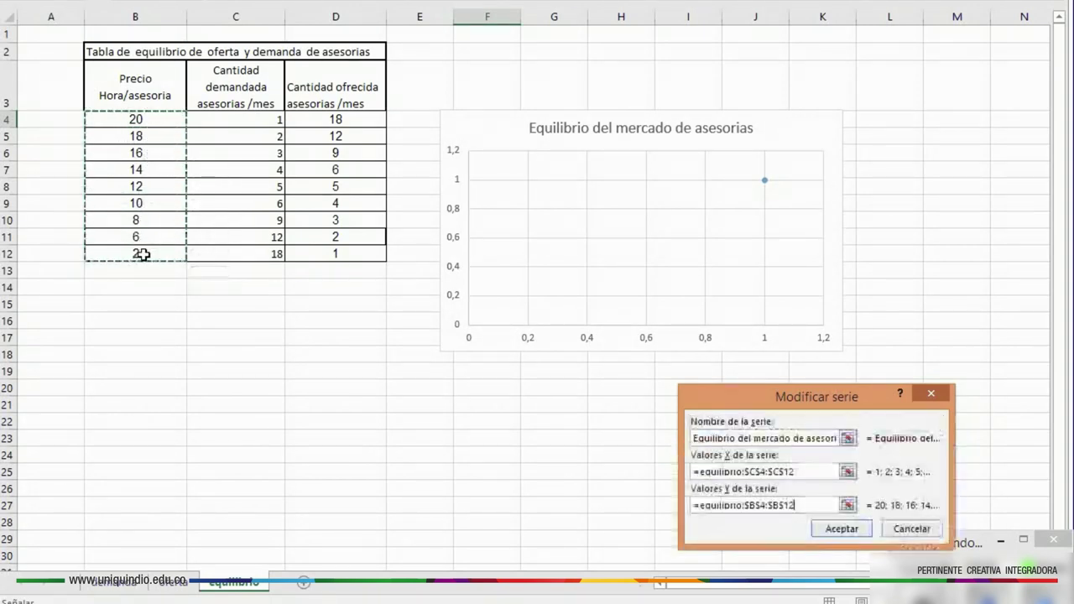
click(849, 531)
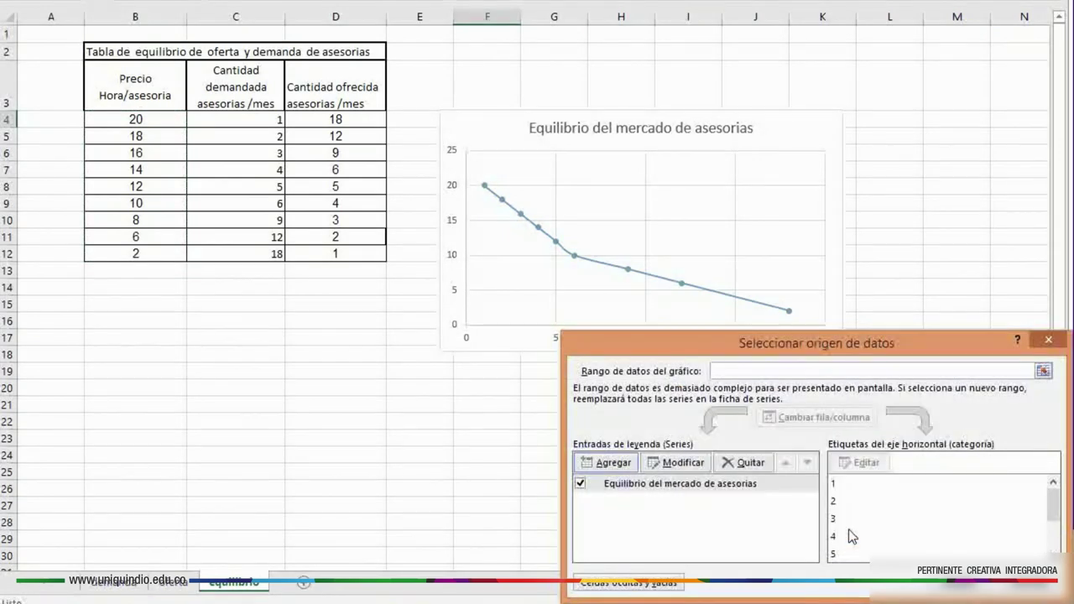
Step: Add a second, unnamed series with X values from the offered quantities D4:D12 and Y values from the prices B4:B12
click(615, 463)
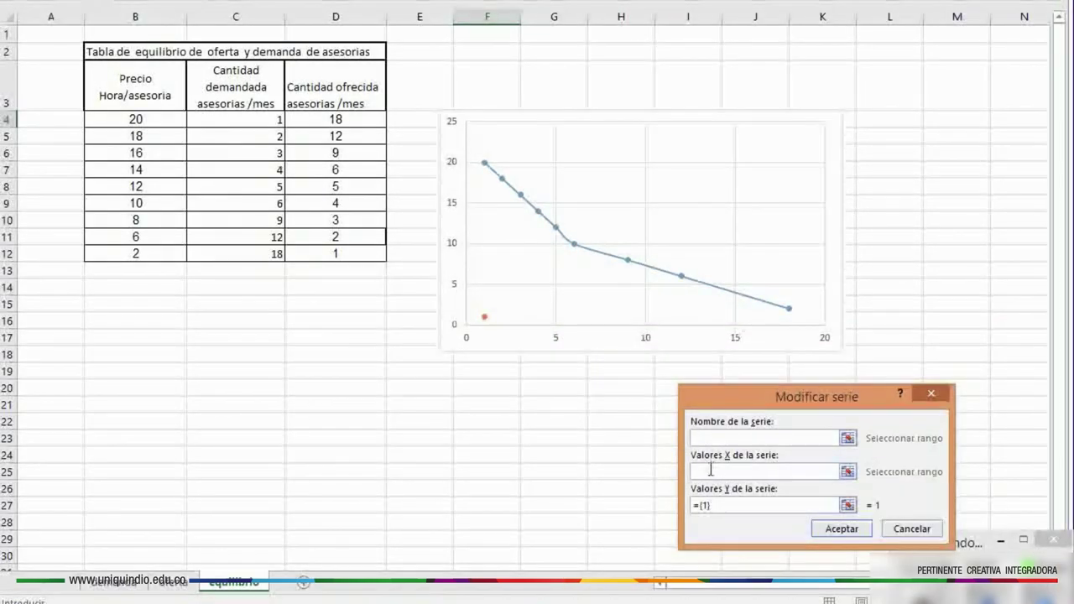
click(707, 470)
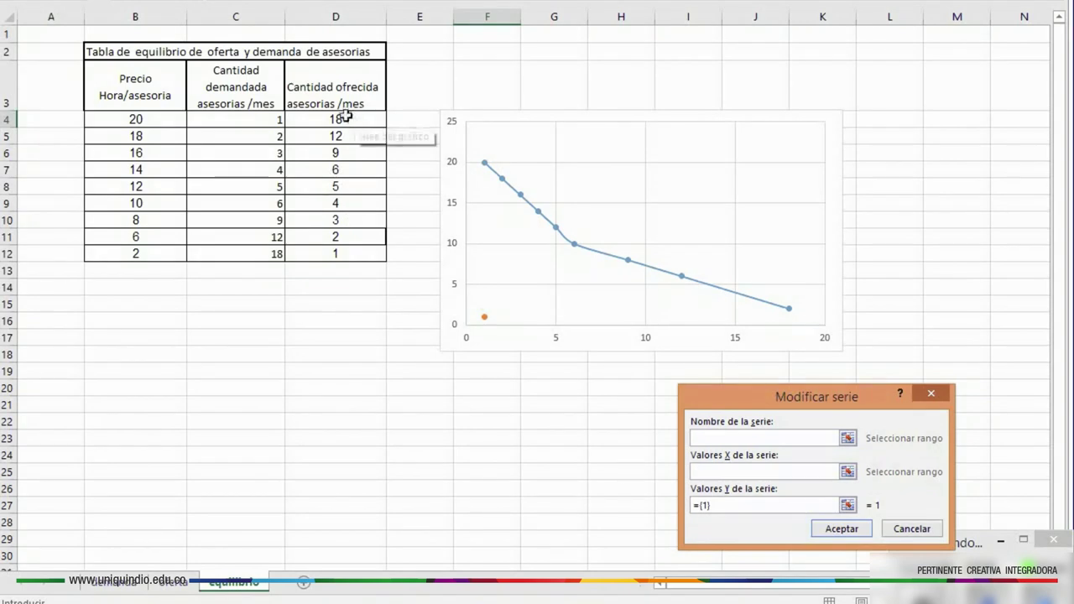
drag(345, 117, 358, 249)
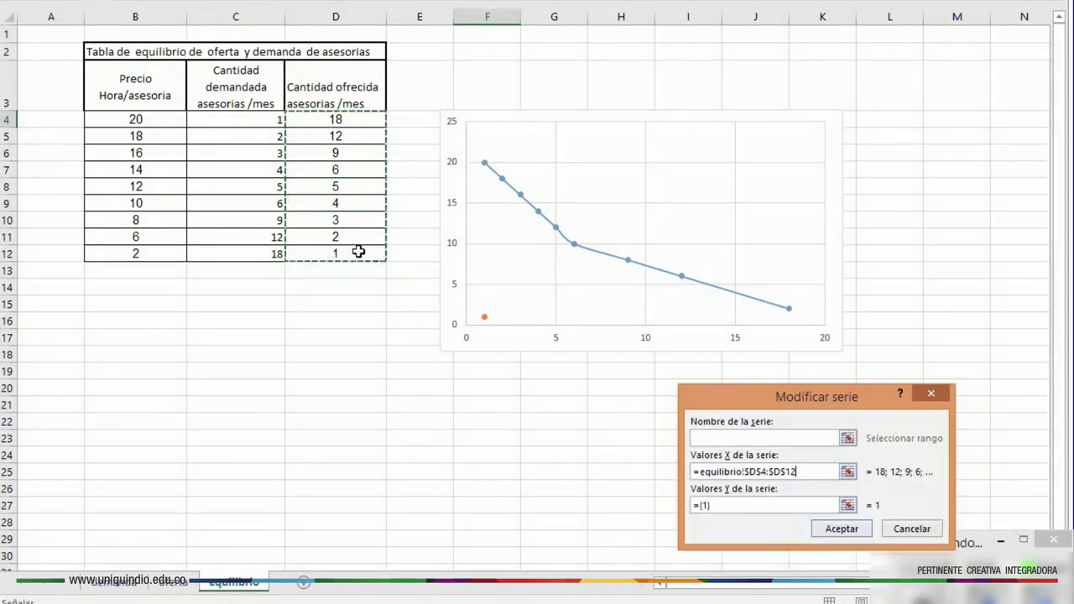
click(713, 506)
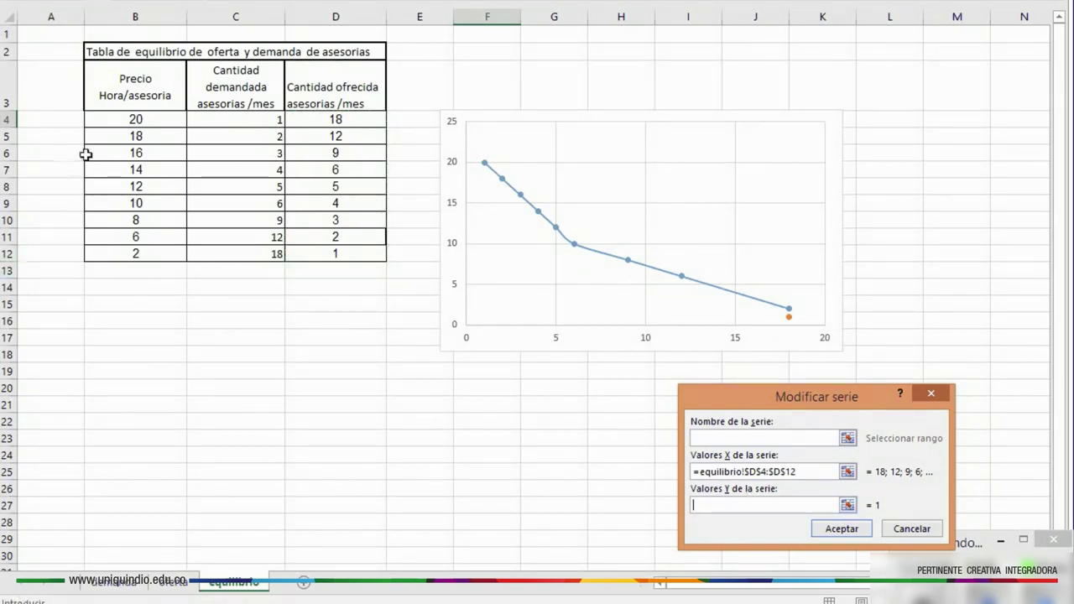
drag(134, 118, 136, 254)
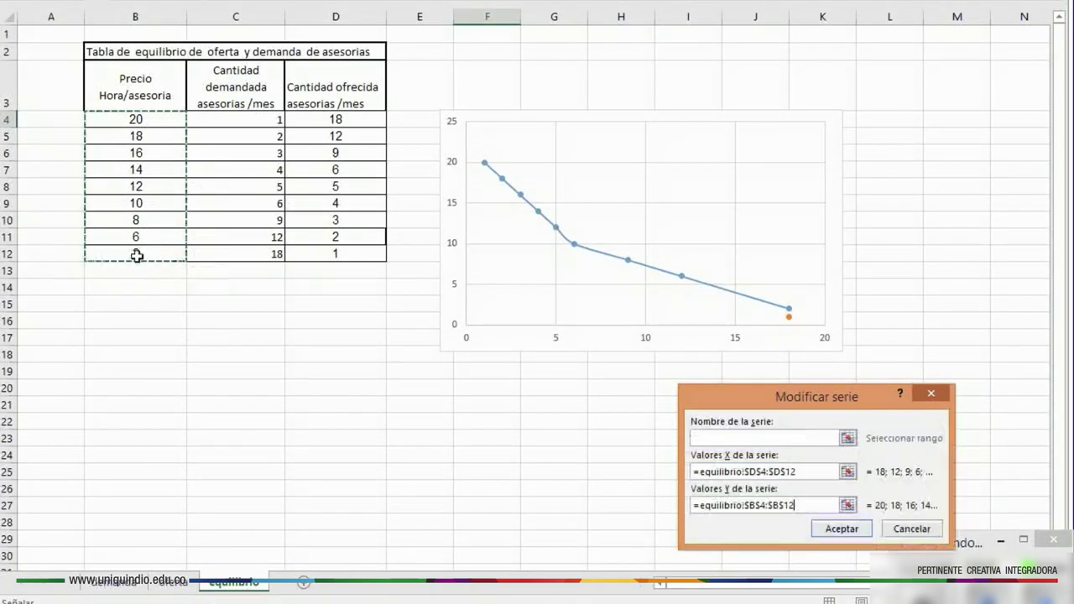
click(843, 528)
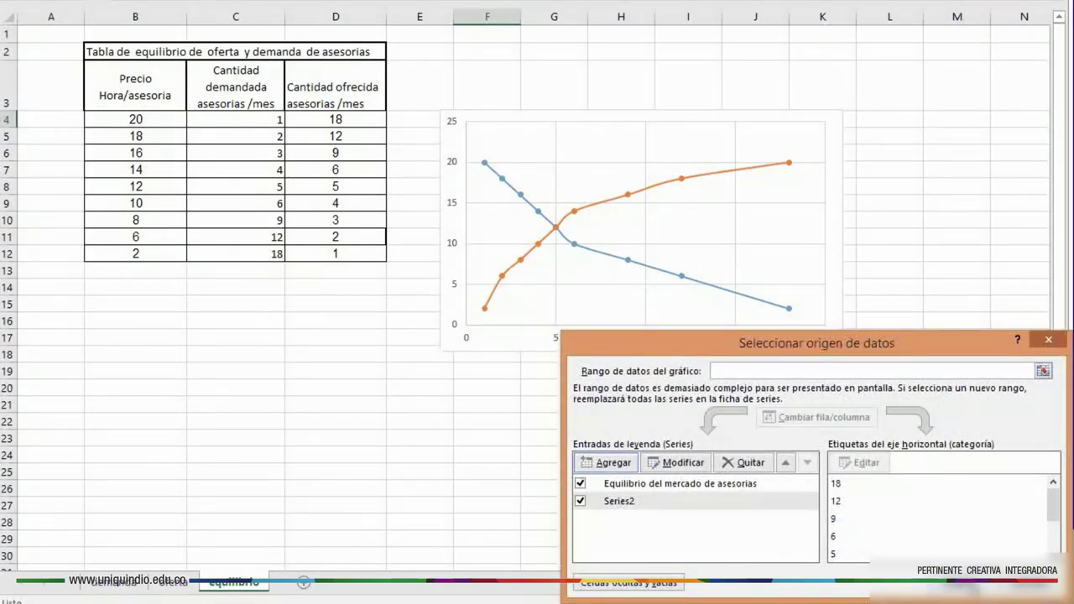
key(Return)
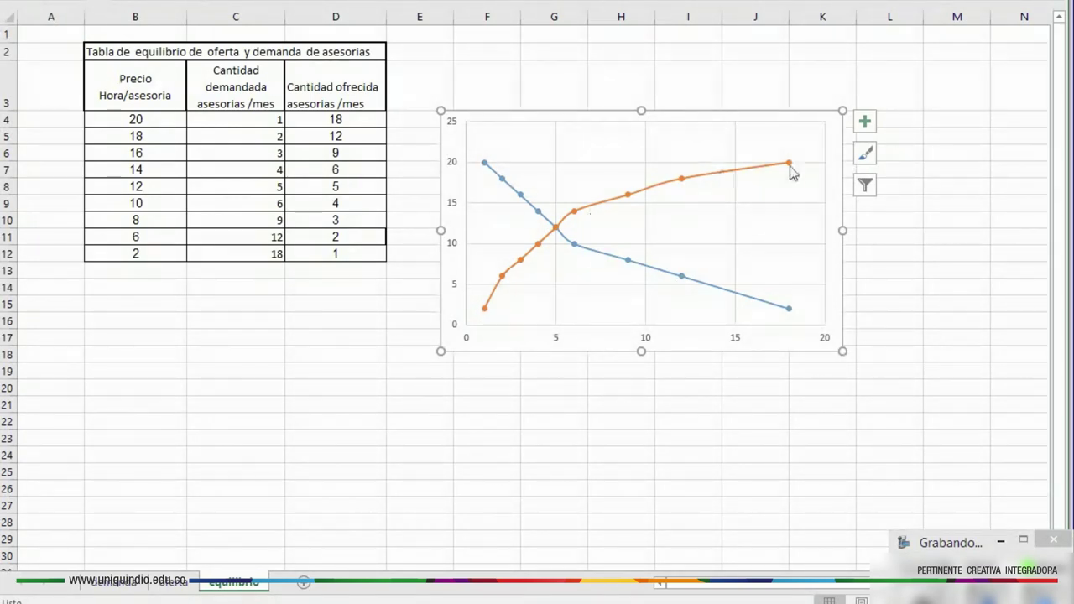
Step: Add axis titles and a chart title to the supply and demand chart
click(870, 125)
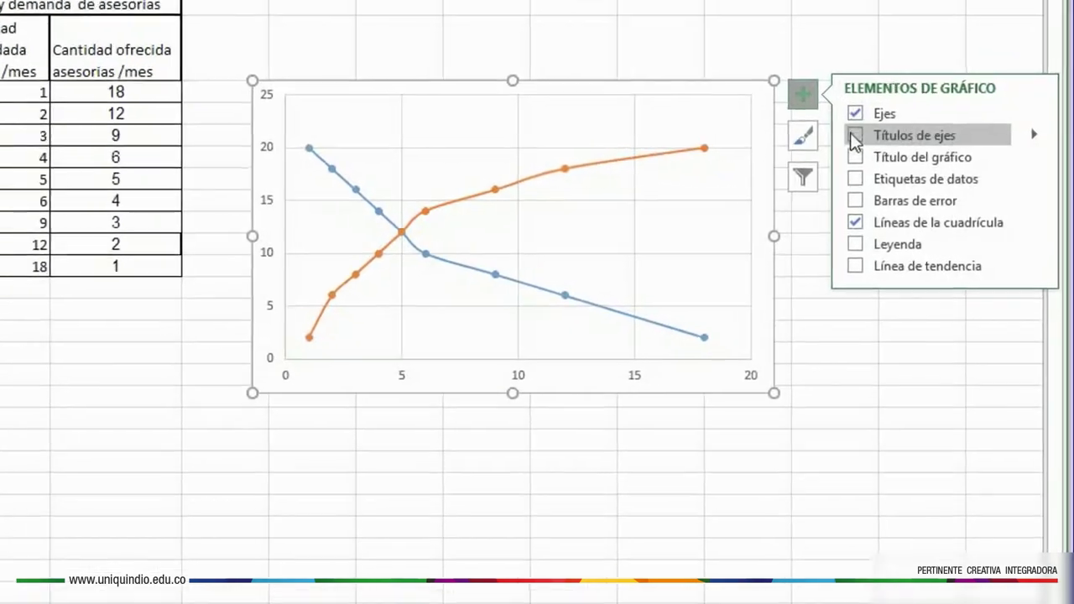
click(855, 137)
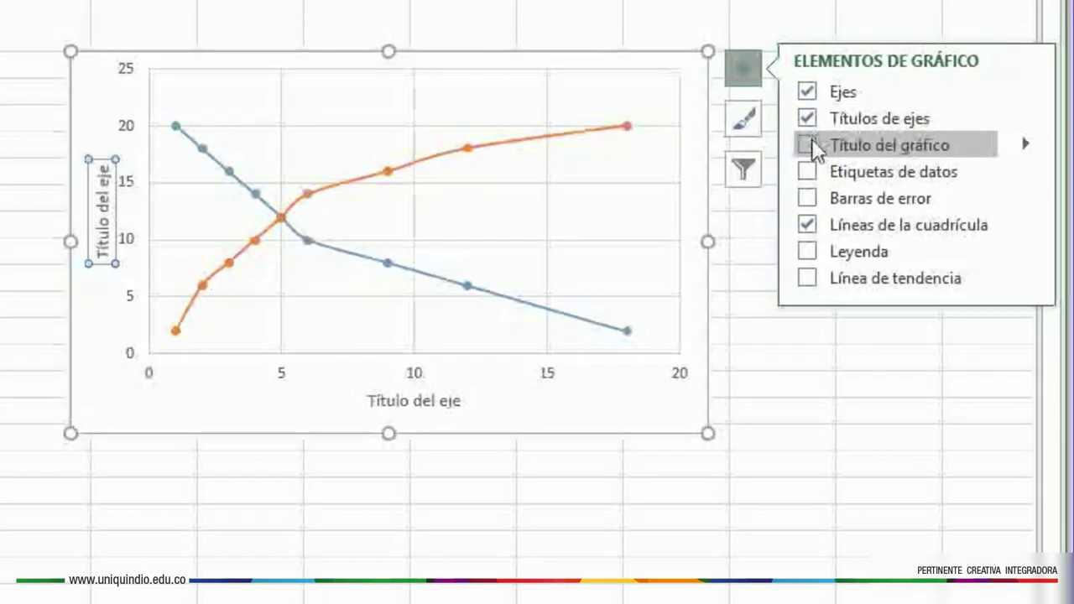
click(811, 143)
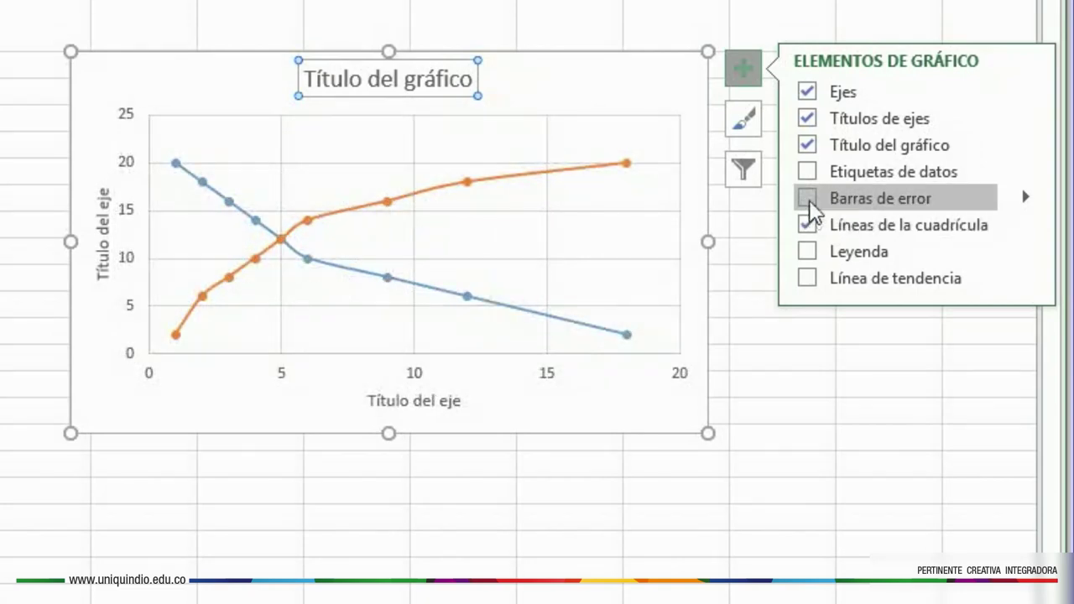
click(807, 225)
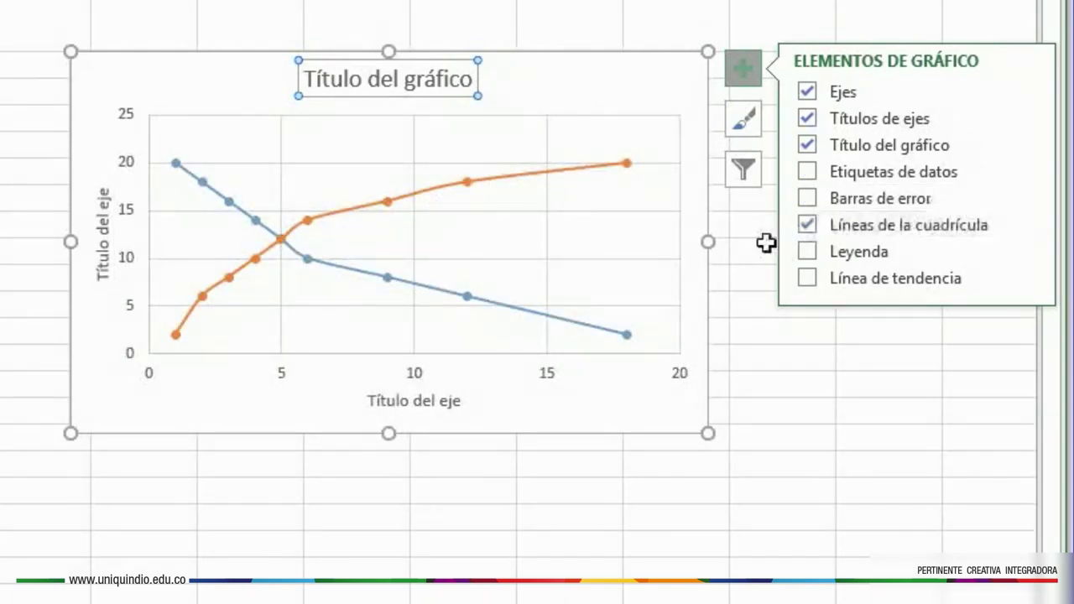
click(763, 243)
click(483, 94)
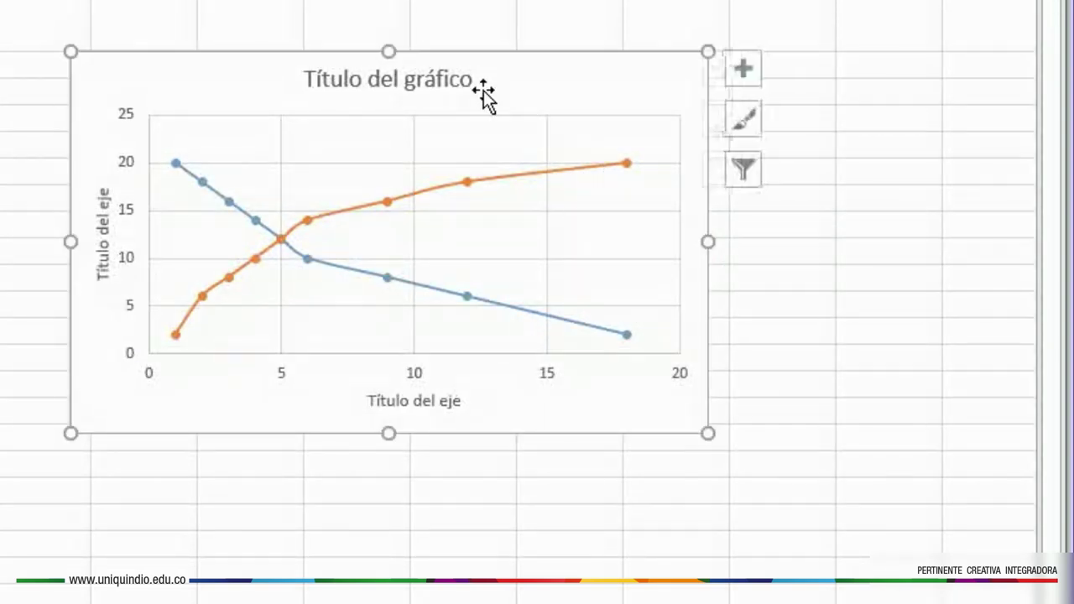
click(475, 78)
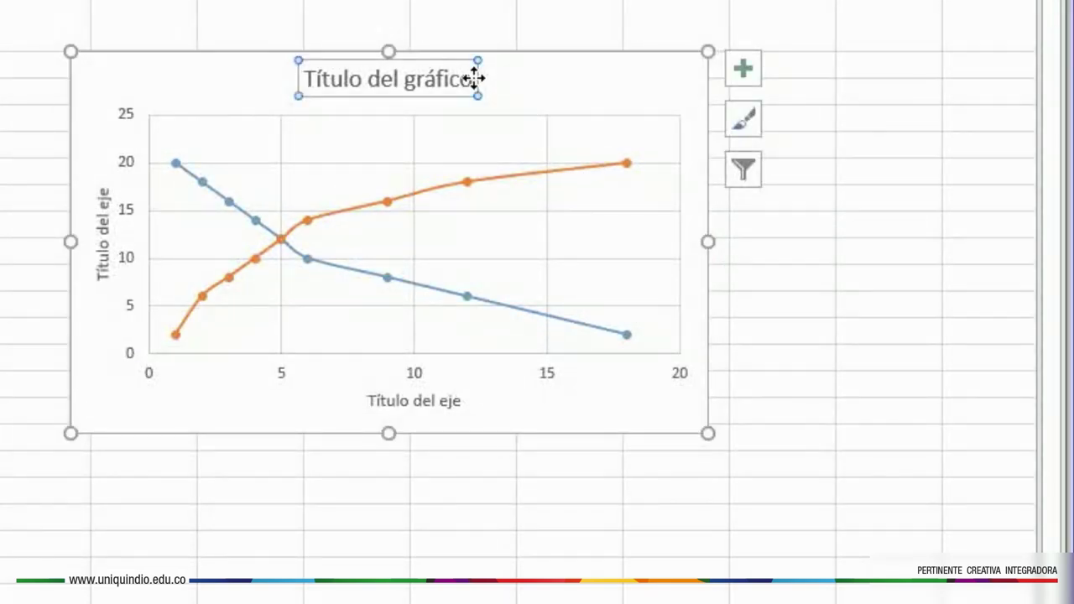
key(Delete)
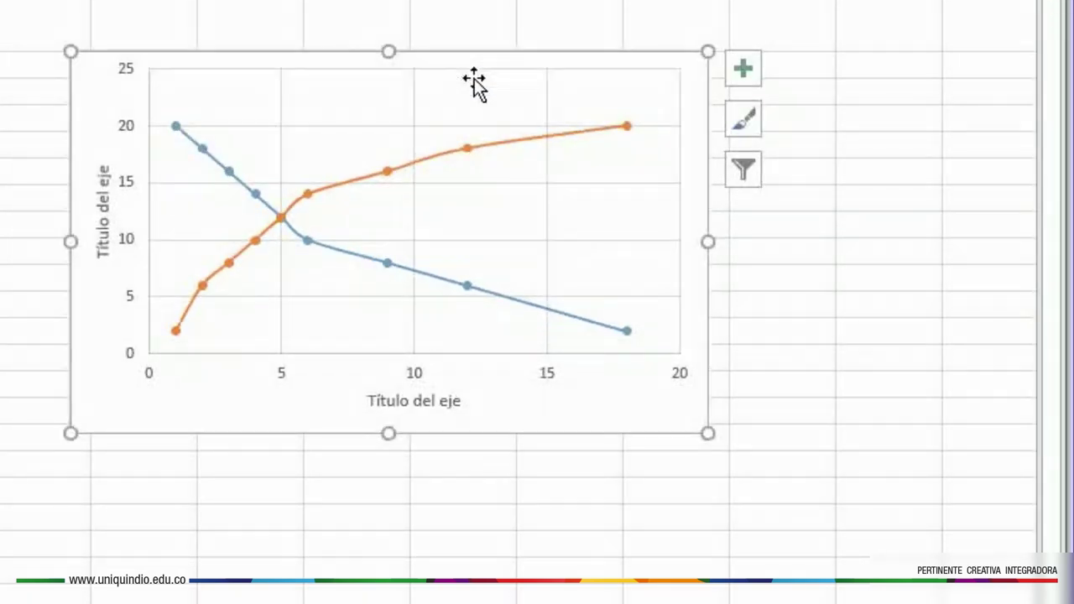
key(ctrl+z)
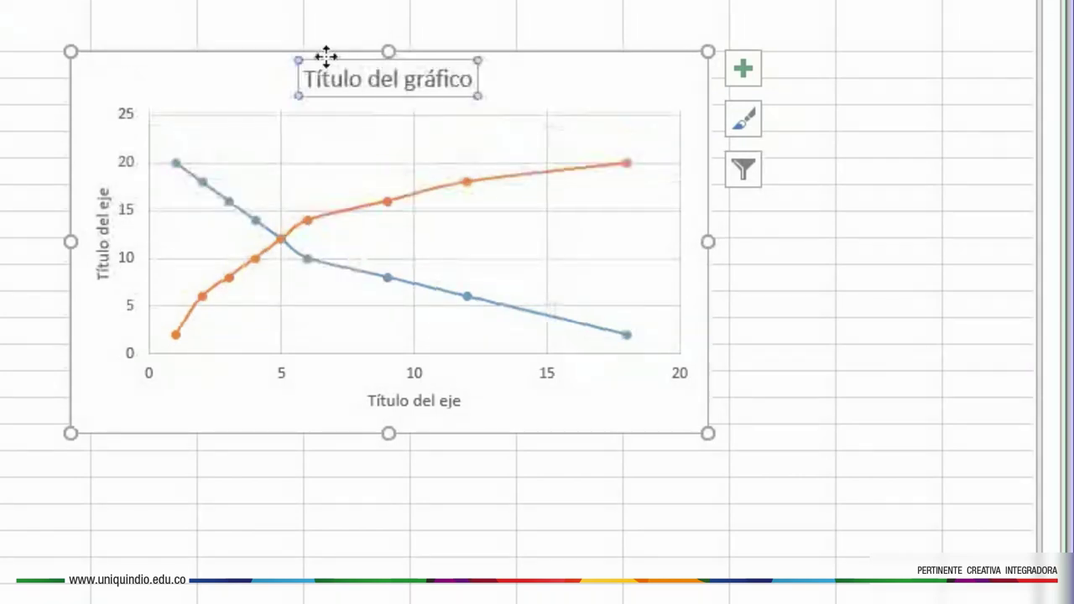
Step: Replace the chart title's placeholder text with "Equilibrio del mercado de asesorias"
click(474, 80)
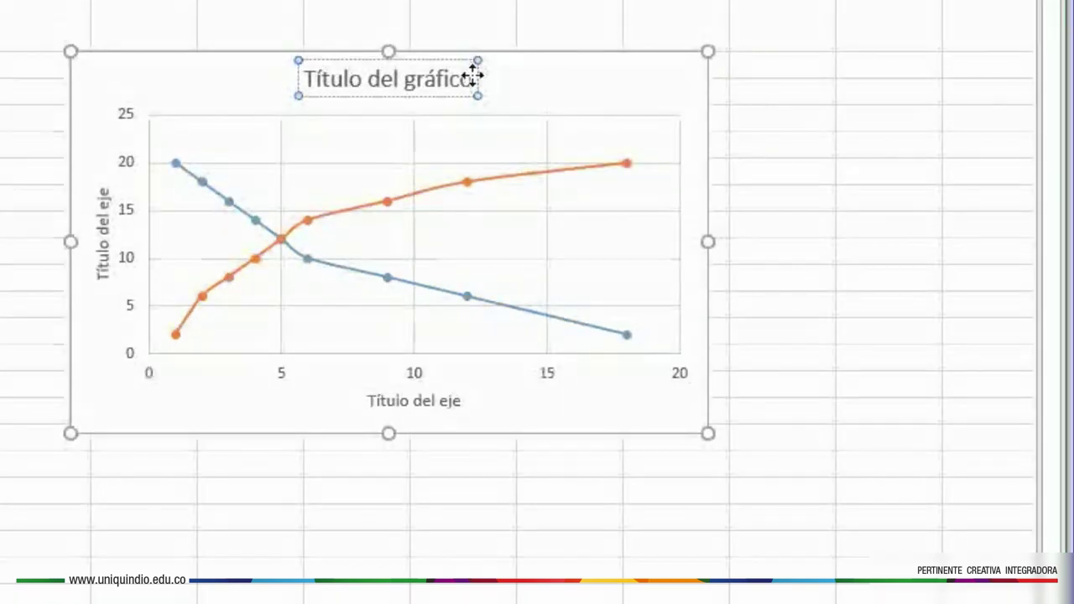
key(BackSpace)
key(BackSpace)
key(BackSpace)
key(BackSpace)
key(BackSpace)
key(BackSpace)
key(BackSpace)
key(BackSpace)
key(BackSpace)
key(BackSpace)
key(BackSpace)
key(BackSpace)
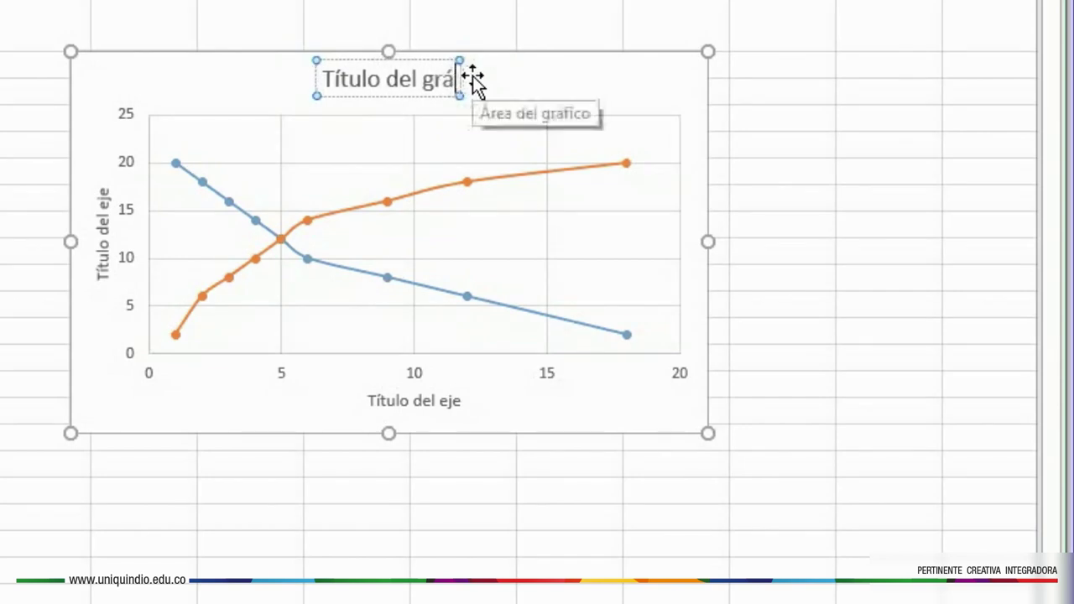
key(BackSpace)
key(BackSpace)
key(BackSpace)
key(BackSpace)
key(BackSpace)
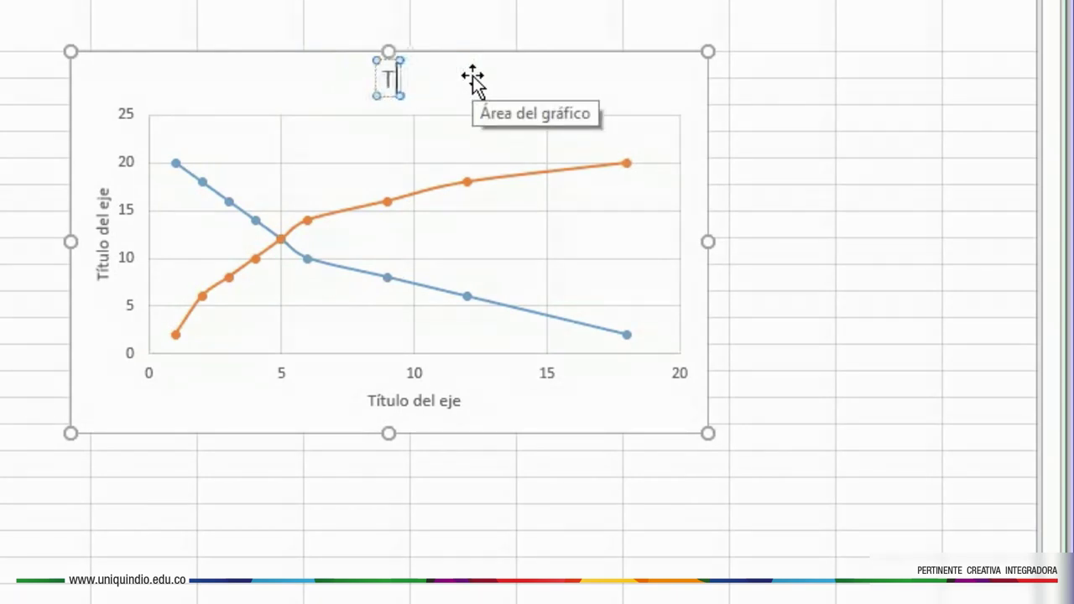
text(Eq)
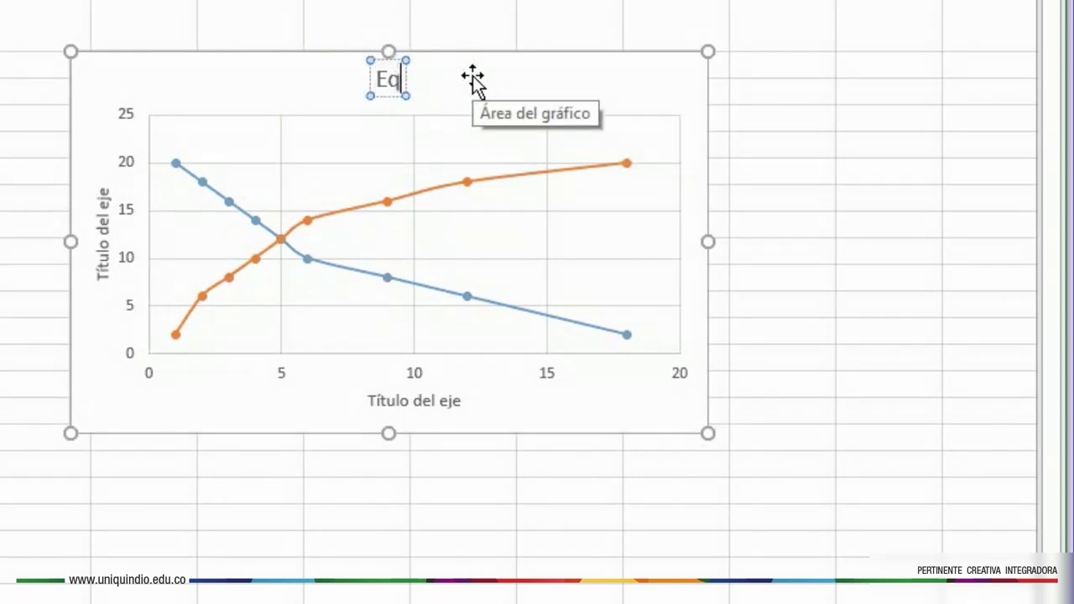
text(uilibri)
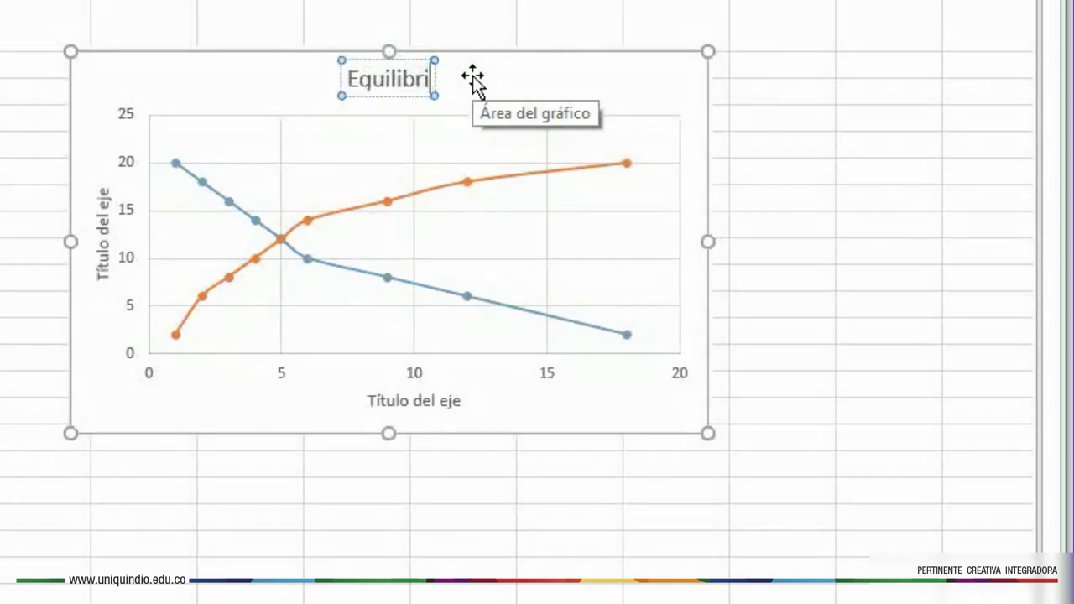
text(o del m)
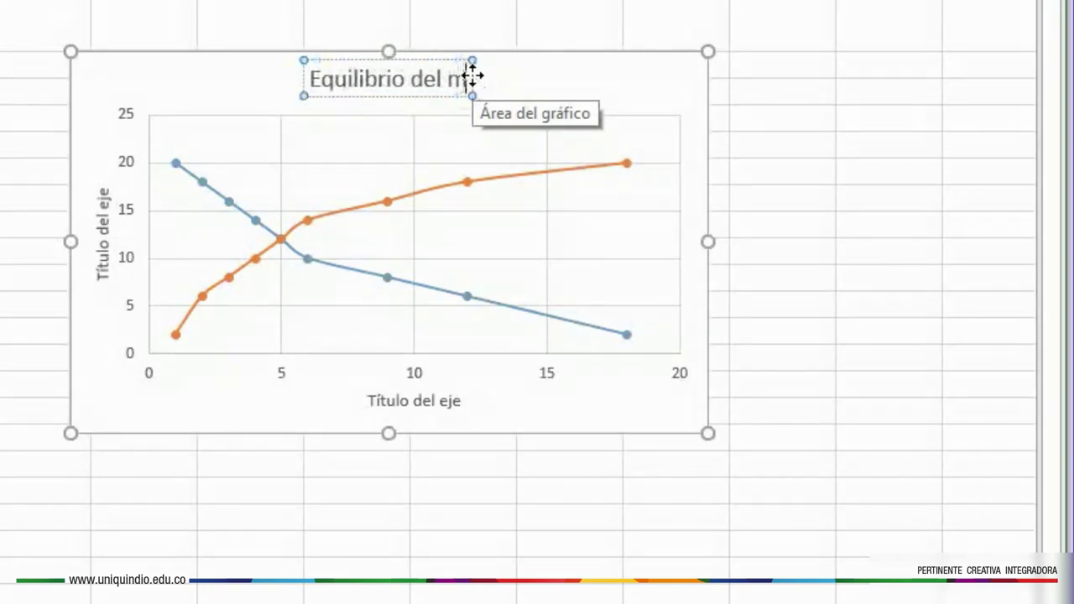
text(ercado de as)
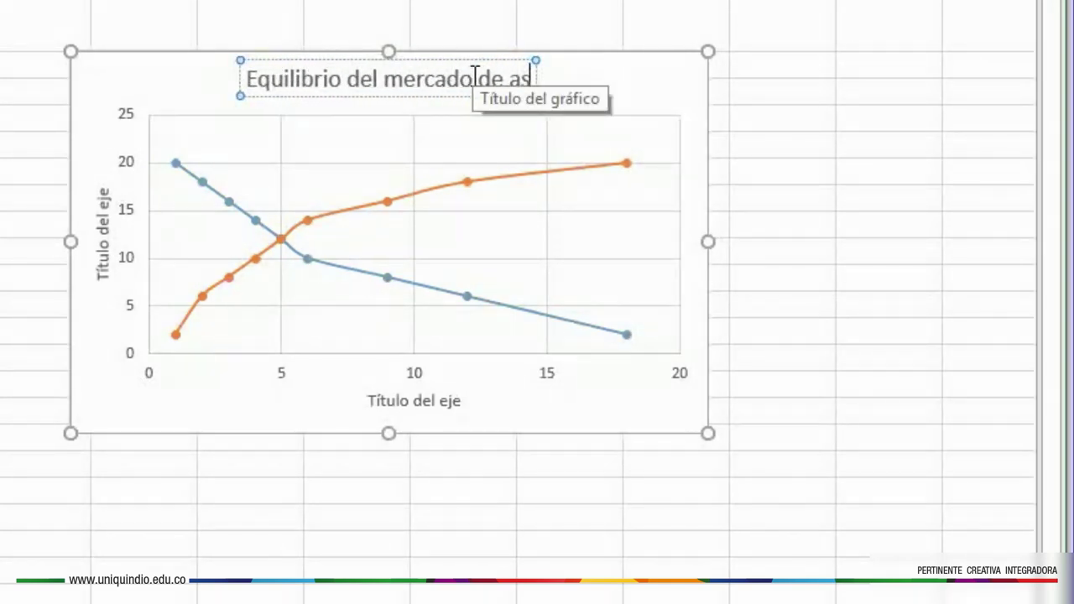
text(esorias)
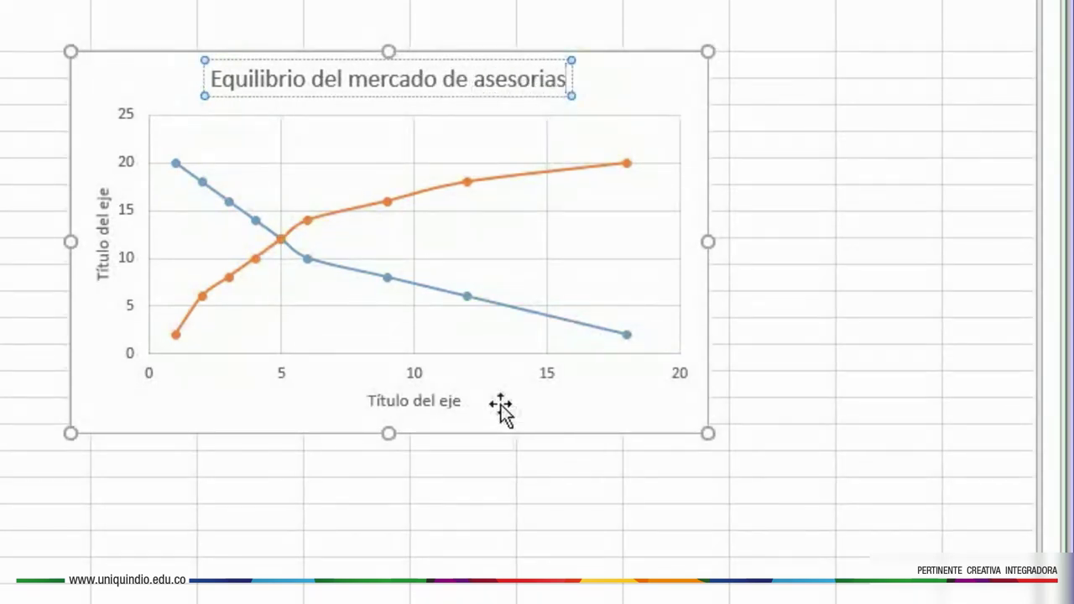
Step: Replace the horizontal axis title's placeholder text with "Cantidades de asesorias"
click(464, 401)
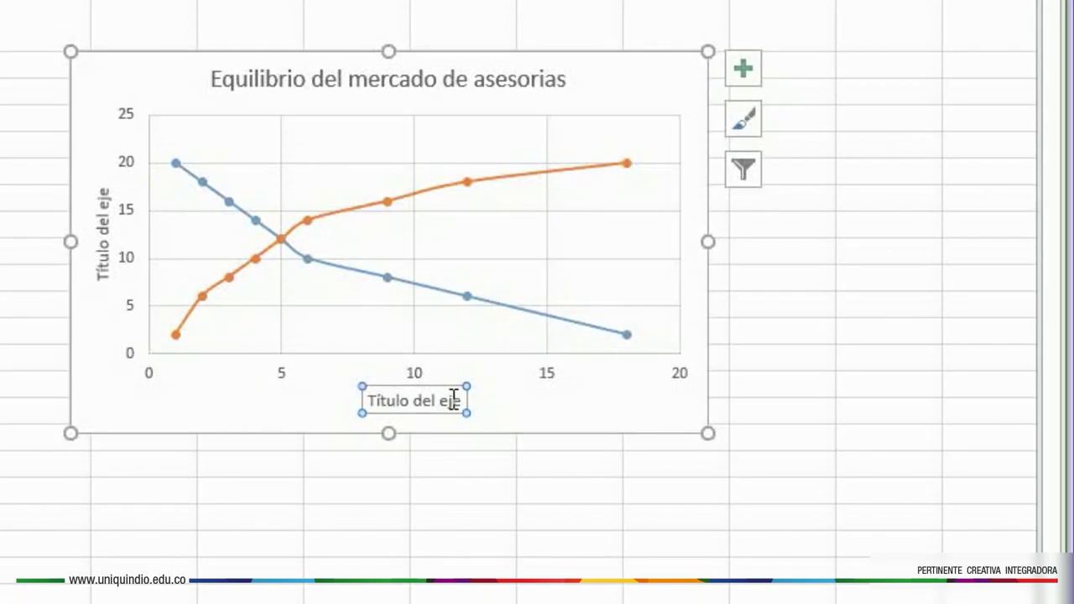
click(461, 400)
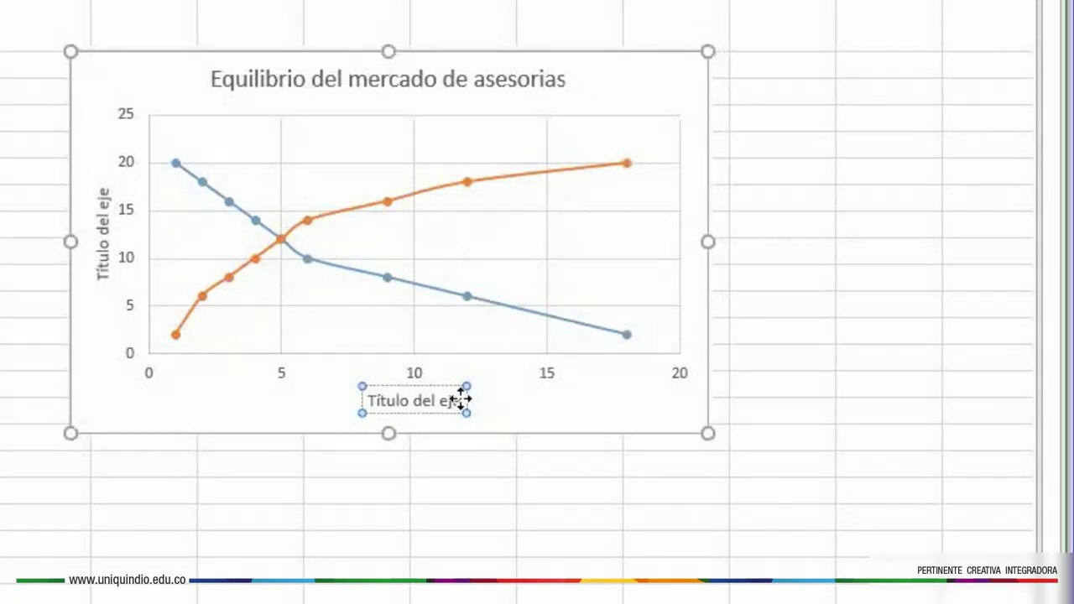
key(BackSpace)
key(BackSpace)
key(BackSpace)
key(BackSpace)
key(BackSpace)
key(BackSpace)
key(BackSpace)
key(BackSpace)
key(BackSpace)
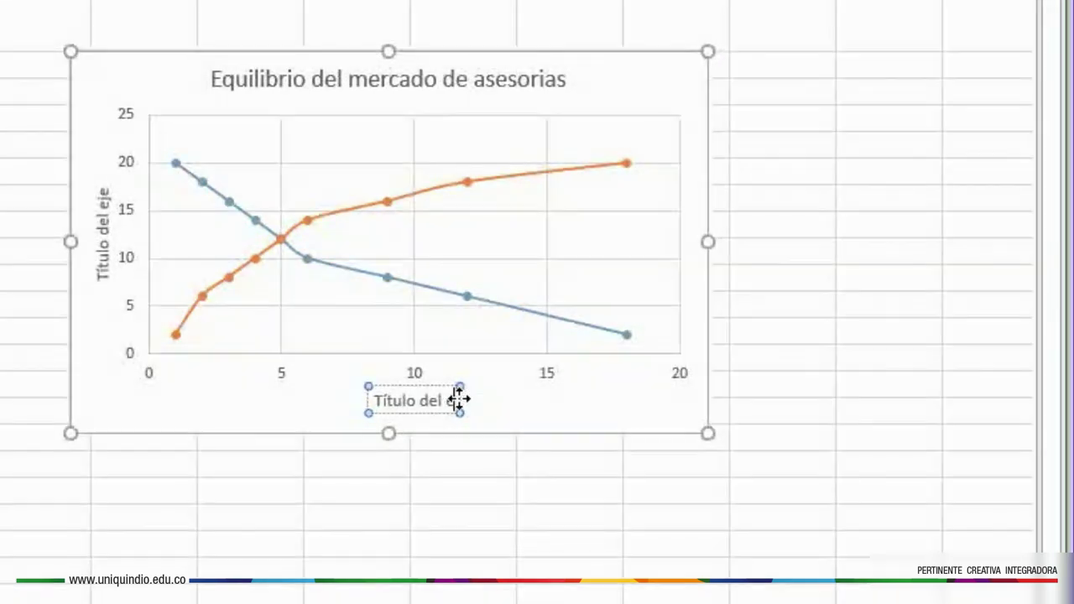
key(BackSpace)
key(BackSpace)
key(BackSpace)
key(BackSpace)
key(BackSpace)
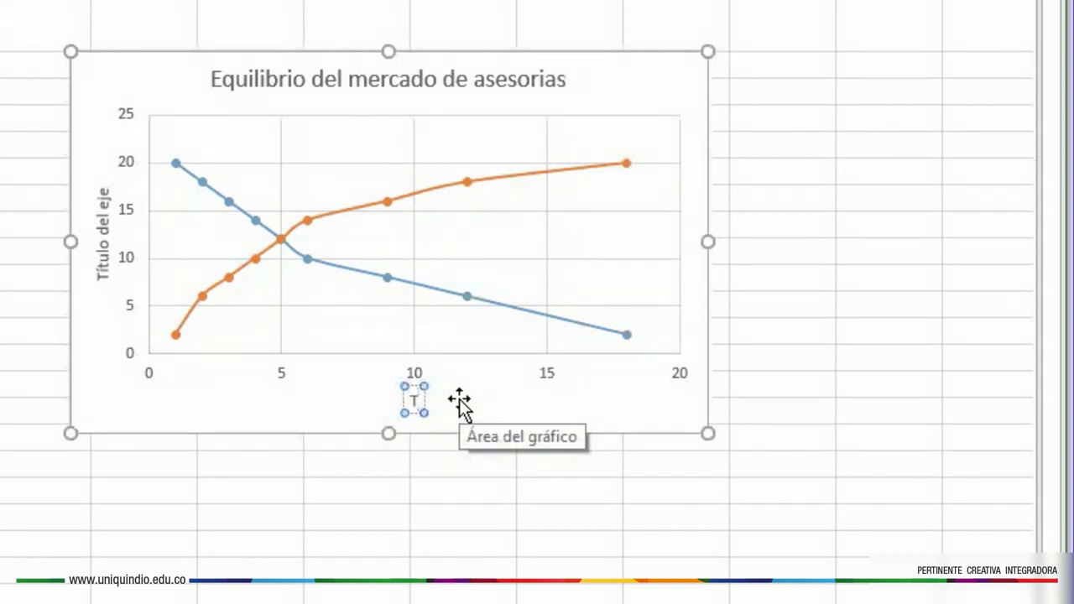
text(Cant)
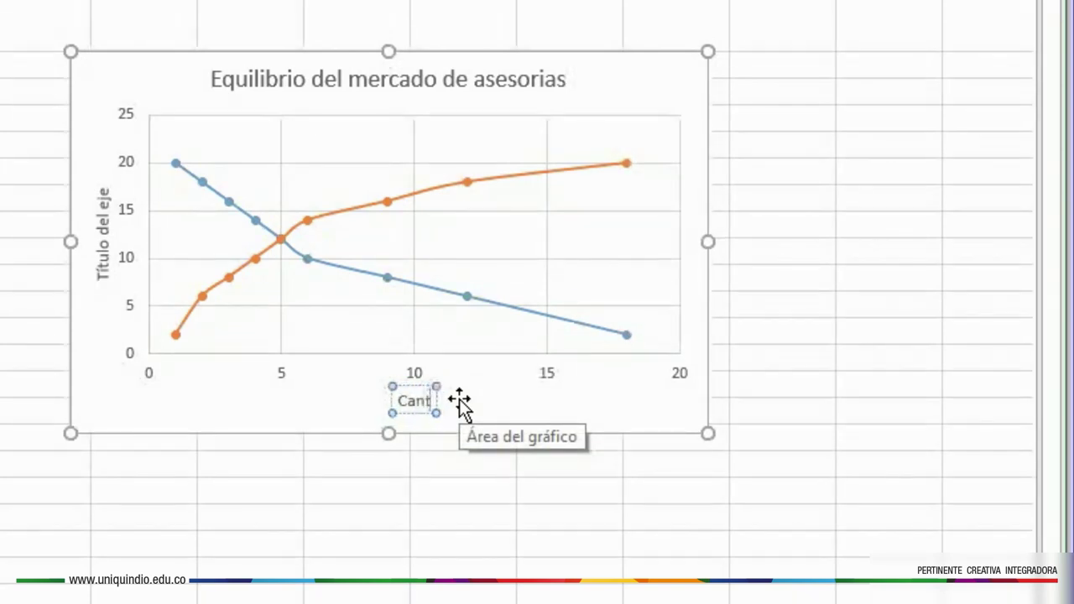
text(idades)
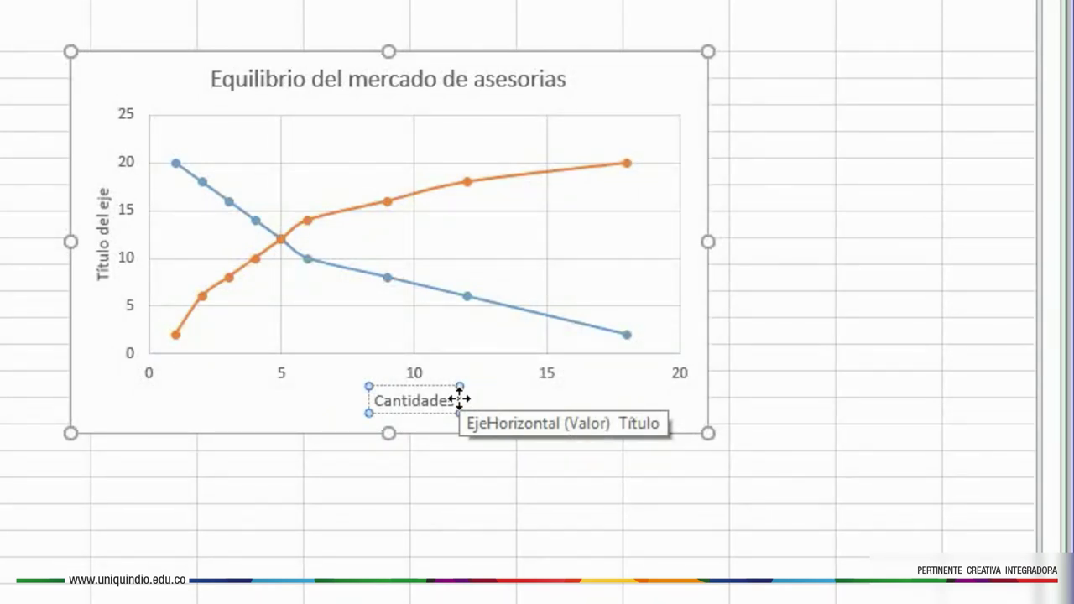
text( ase)
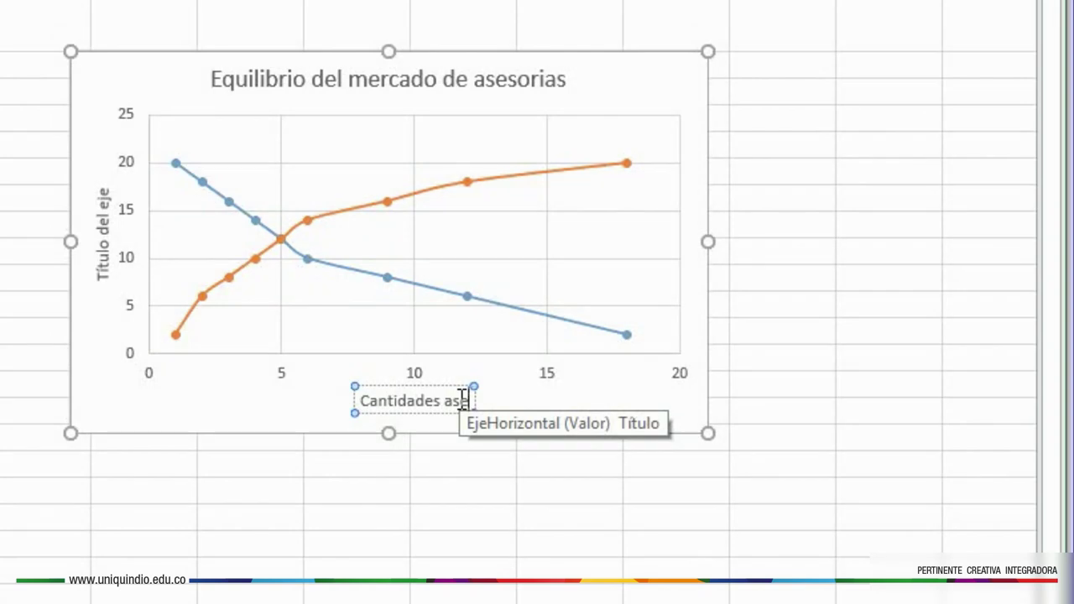
key(BackSpace)
key(BackSpace)
key(BackSpace)
key(BackSpace)
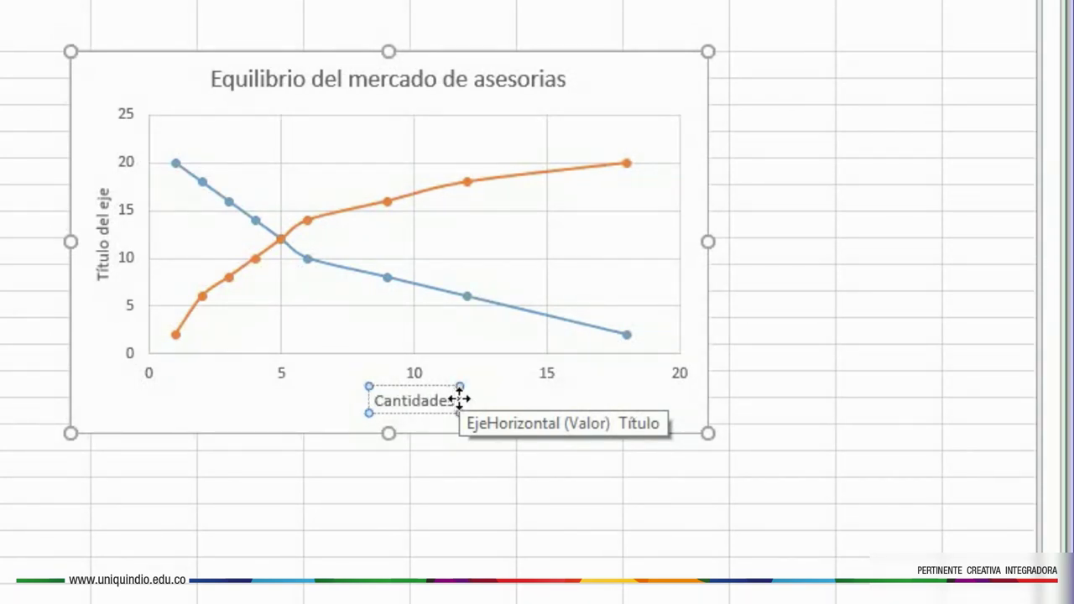
text(de)
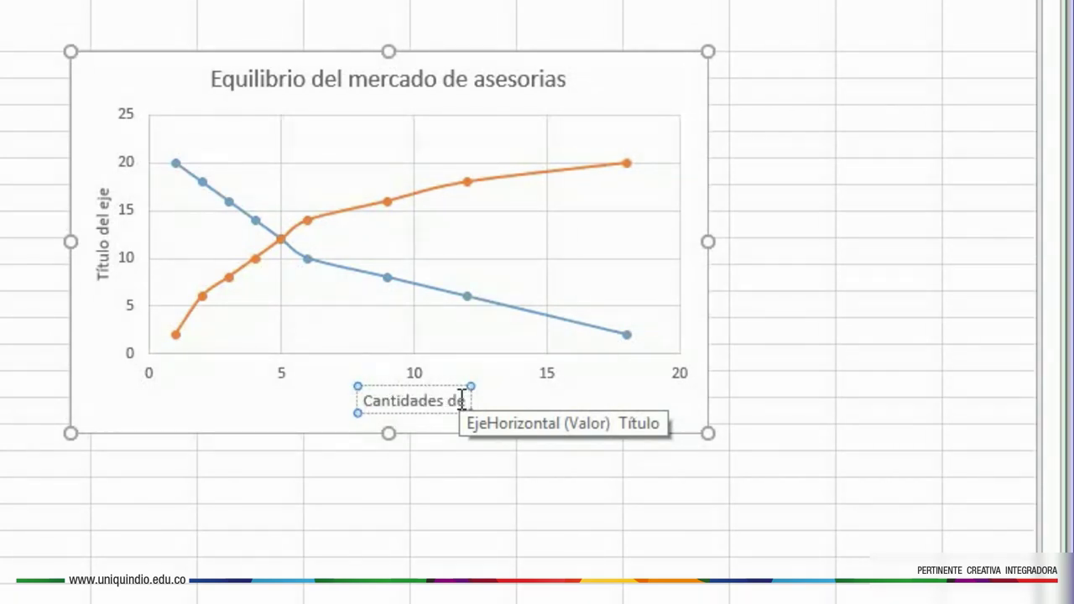
text(  aseso)
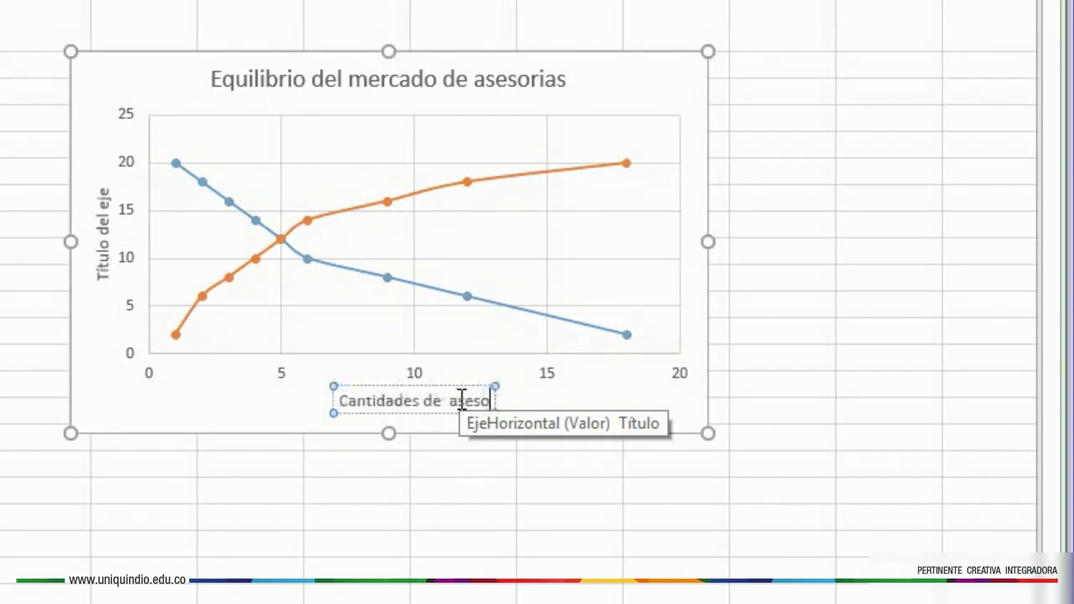
text(rias)
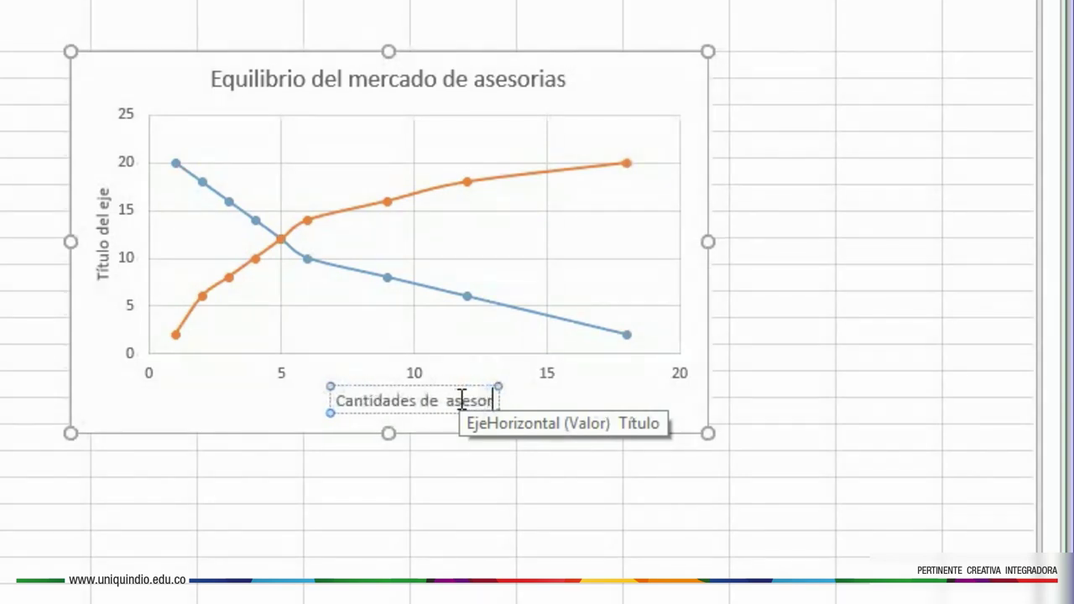
click(571, 525)
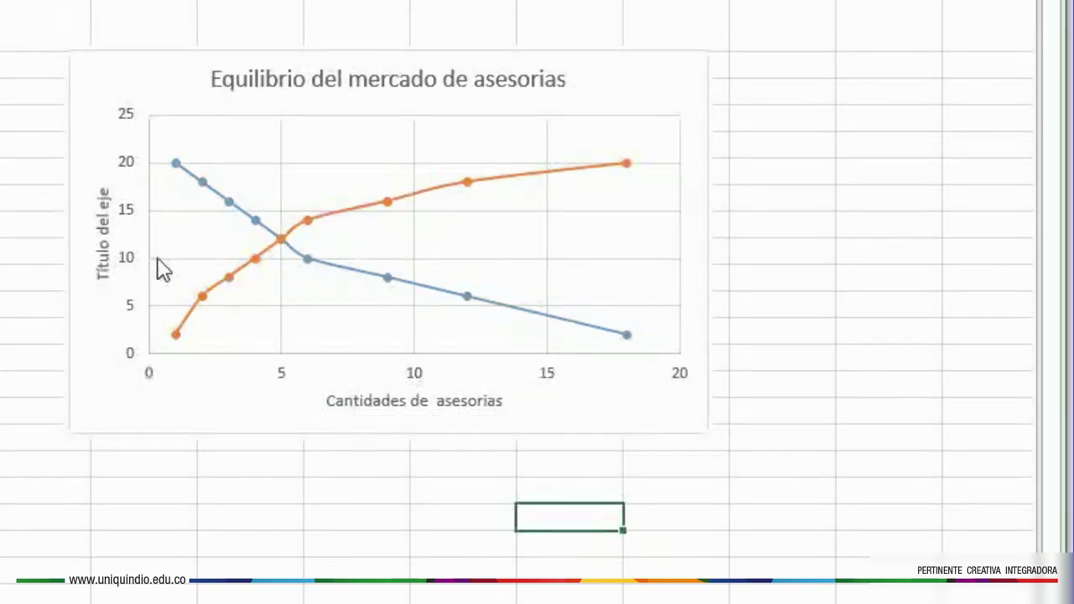
Step: Replace the vertical axis title's placeholder text with "Precio"
click(109, 239)
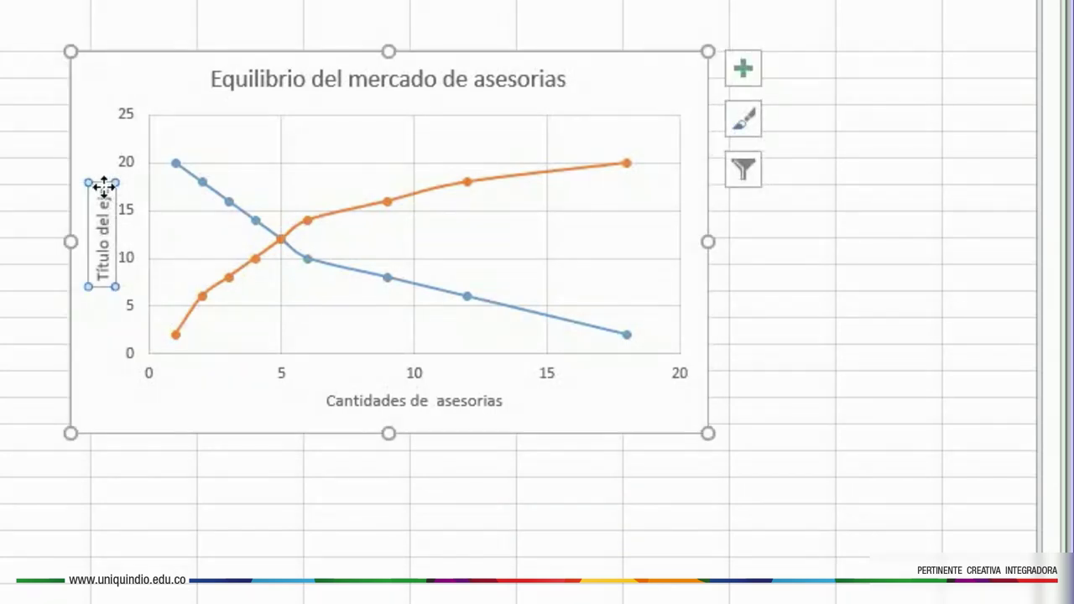
click(103, 189)
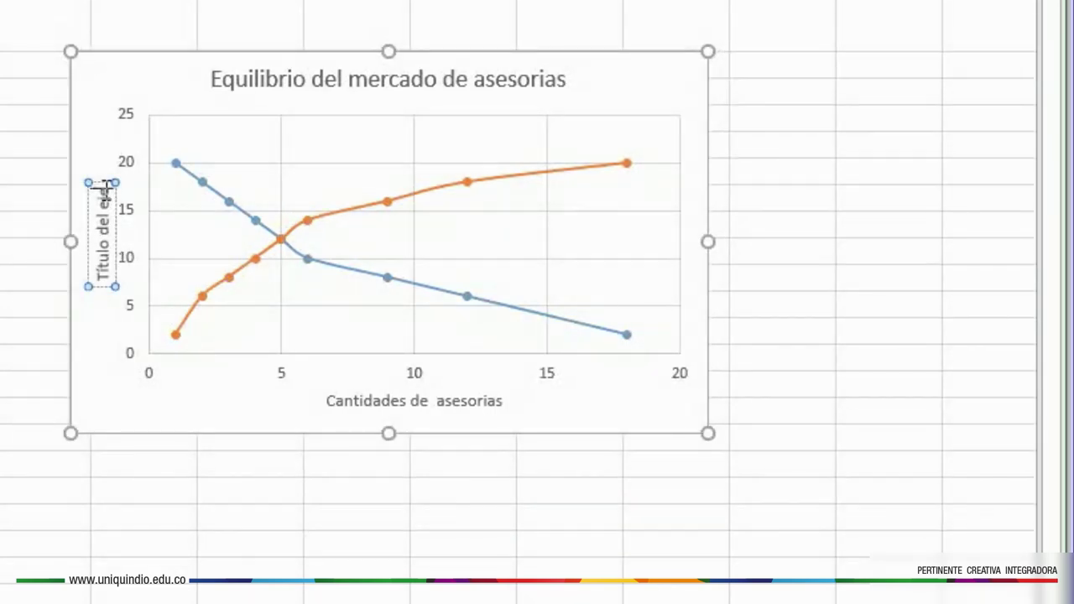
key(BackSpace)
key(BackSpace)
key(BackSpace)
key(BackSpace)
key(BackSpace)
key(BackSpace)
key(BackSpace)
key(BackSpace)
key(BackSpace)
key(BackSpace)
key(BackSpace)
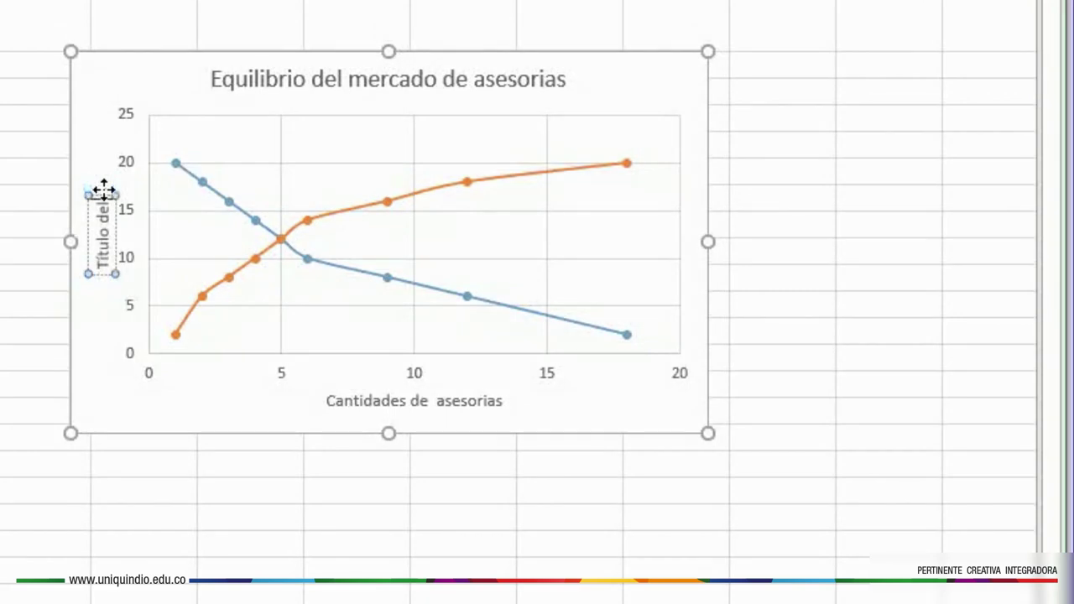
key(BackSpace)
key(BackSpace)
key(BackSpace)
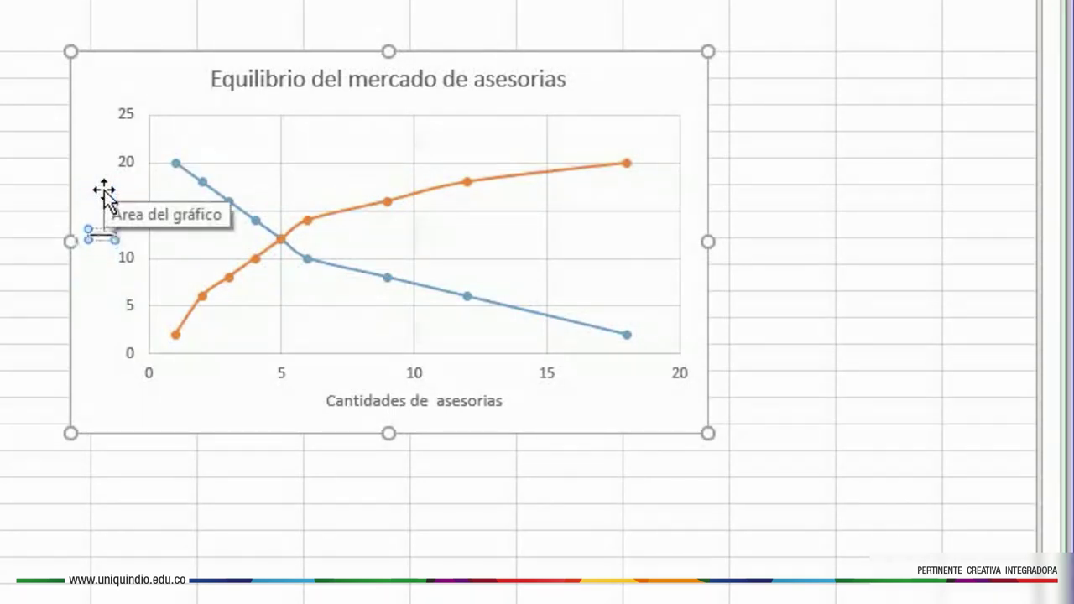
text(Precio)
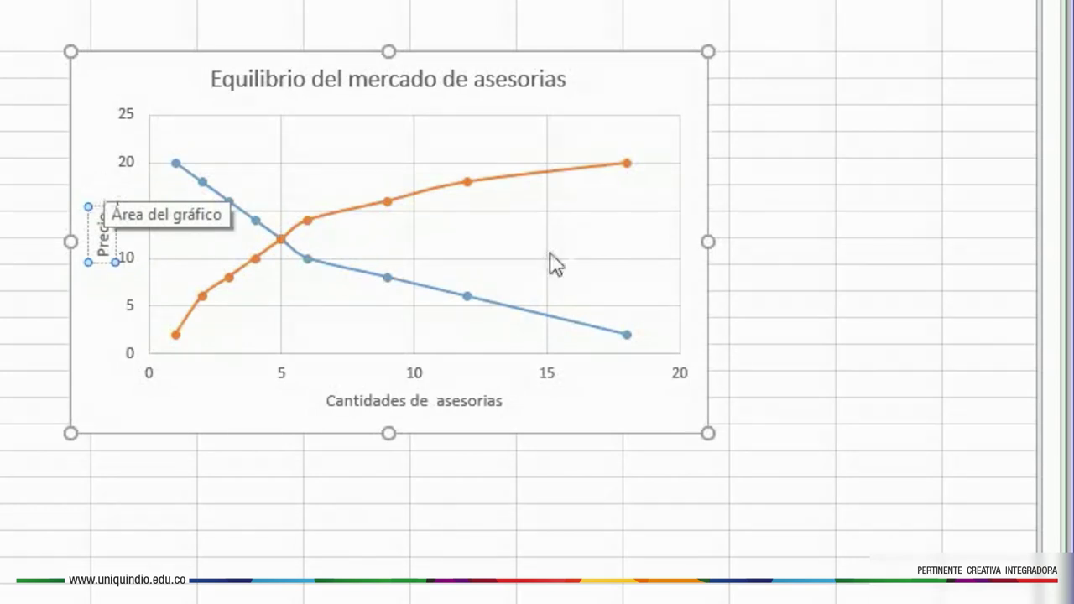
click(749, 502)
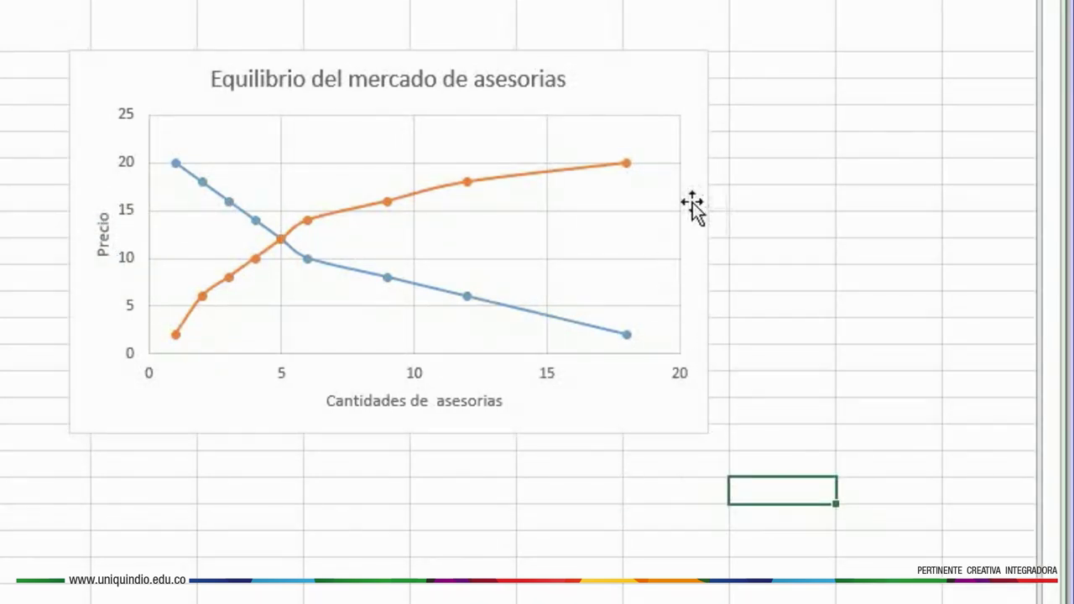
Step: Add a legend to the market equilibrium chart
right_click(719, 172)
key(Escape)
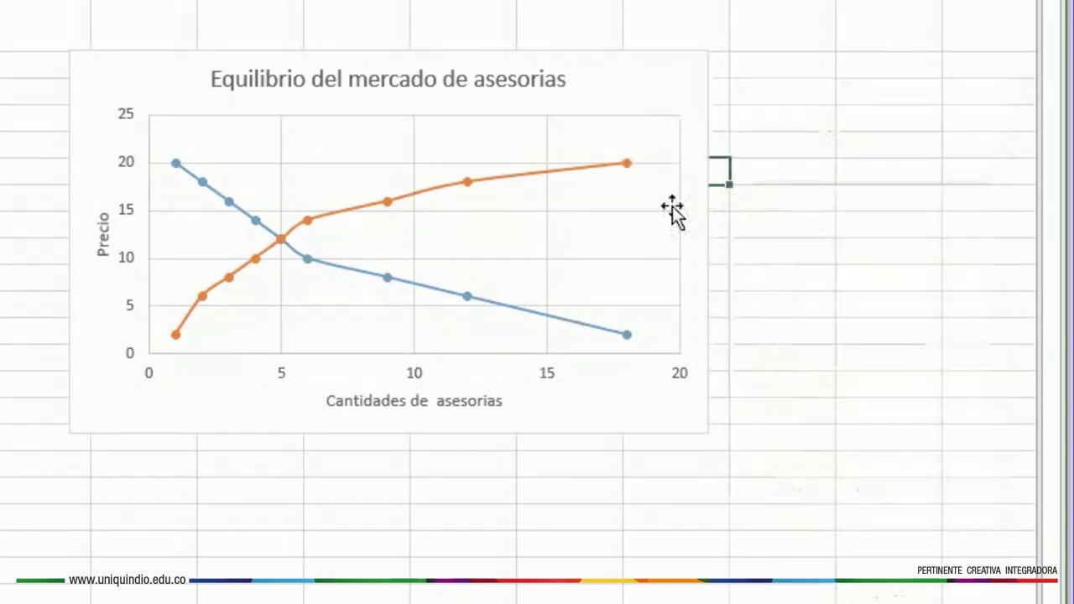
click(645, 127)
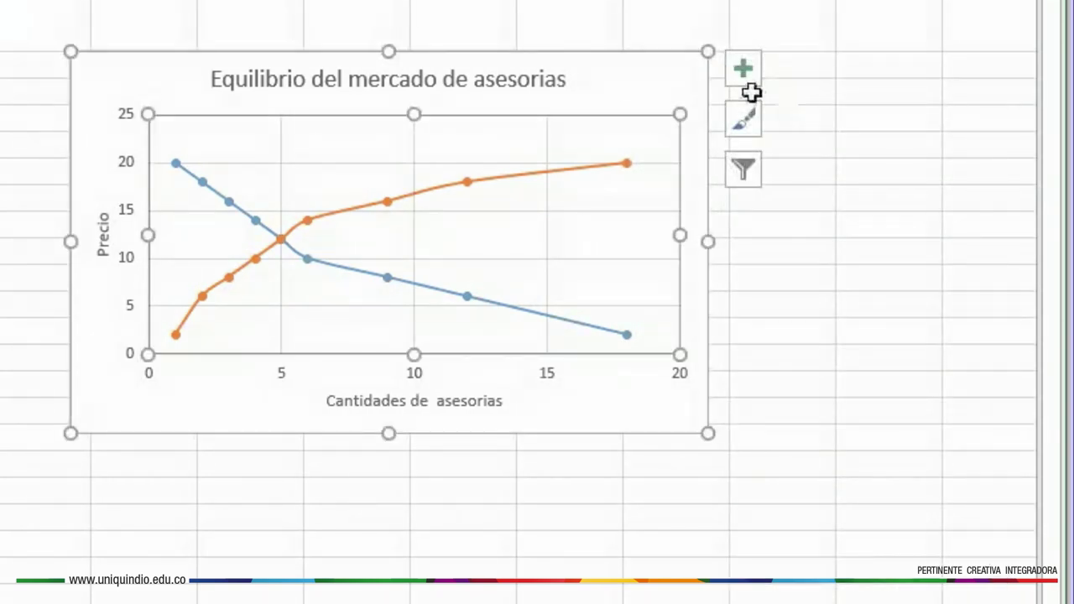
click(747, 65)
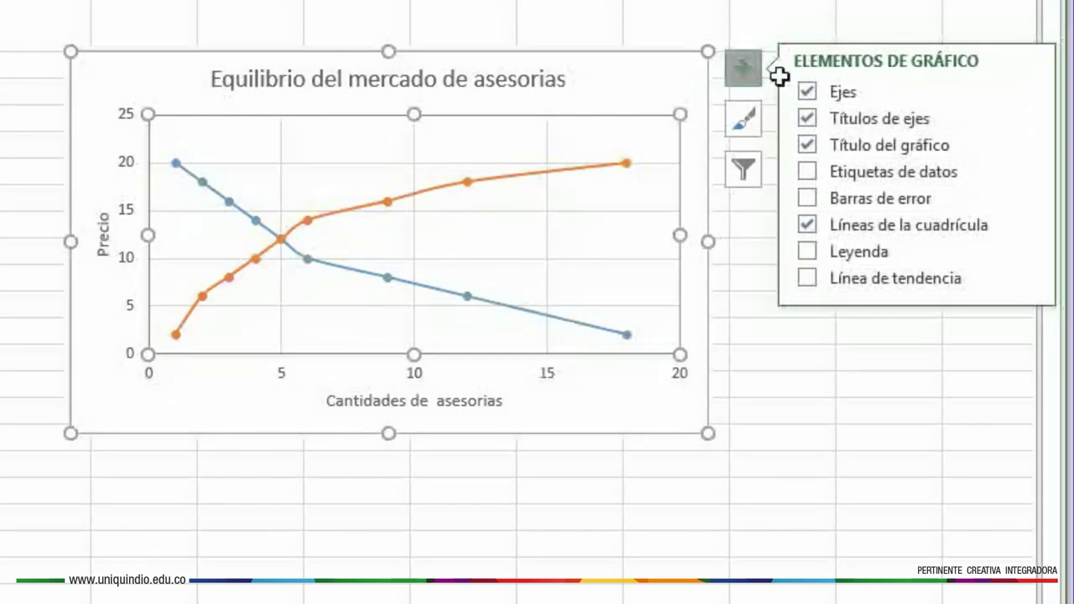
click(824, 174)
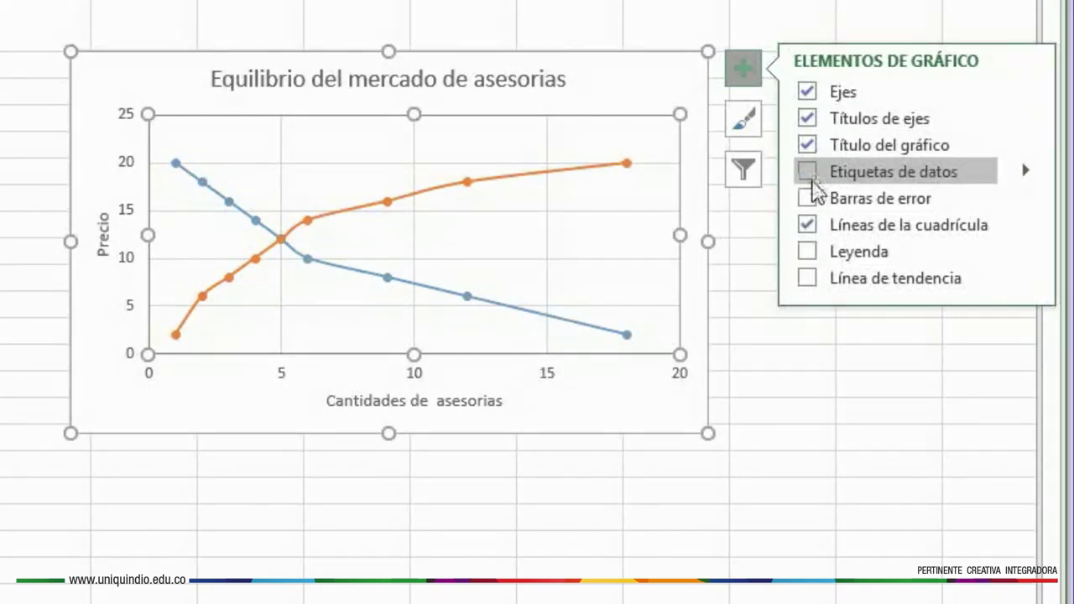
click(809, 250)
click(774, 355)
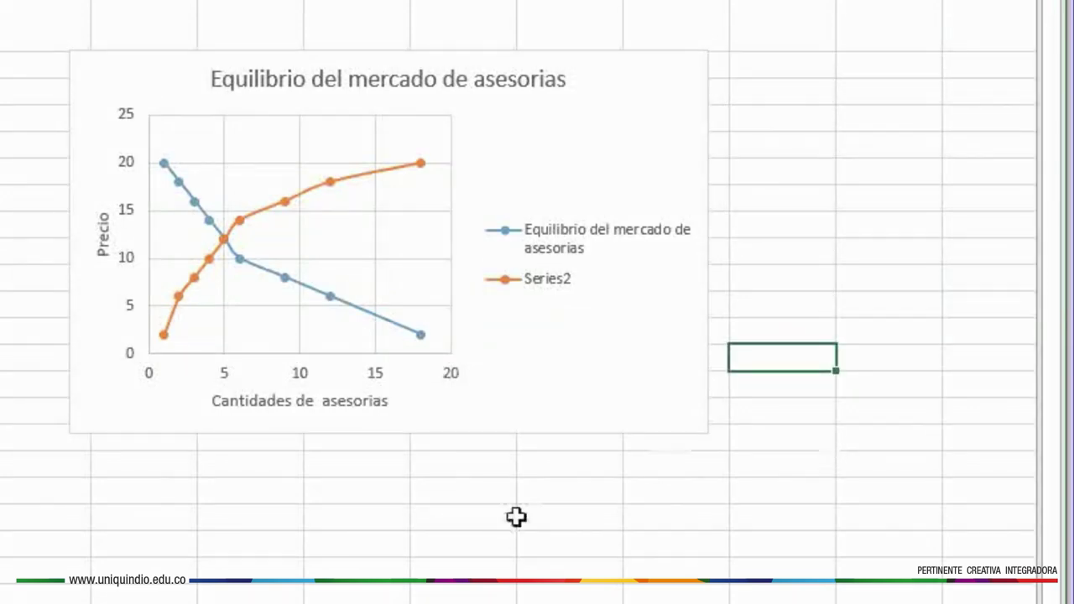
Step: Apply the dark chart style with the grey circular background to the market equilibrium chart
right_click(544, 283)
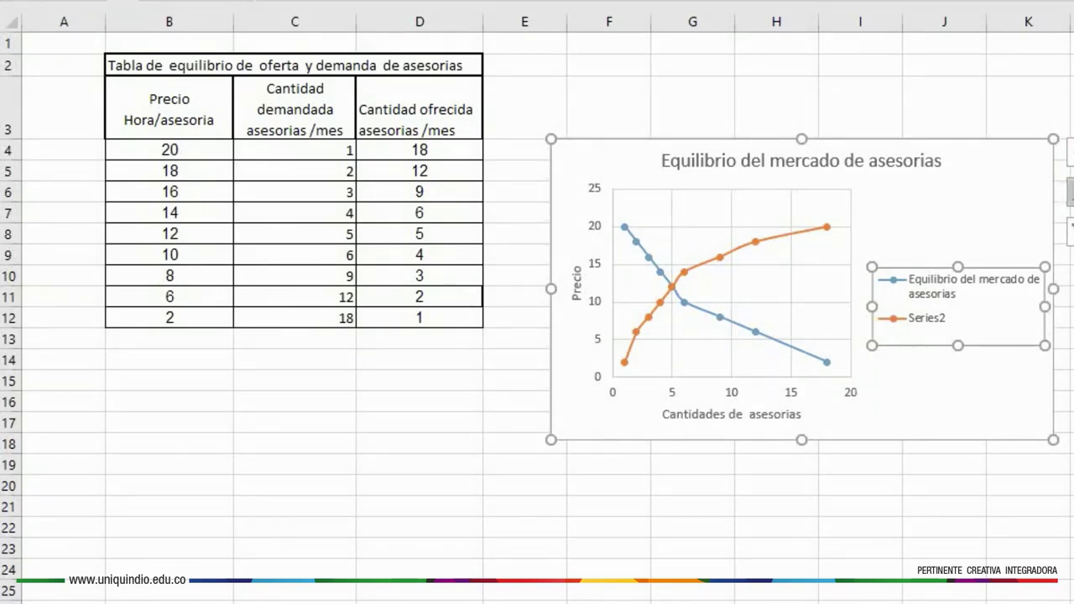
click(1069, 191)
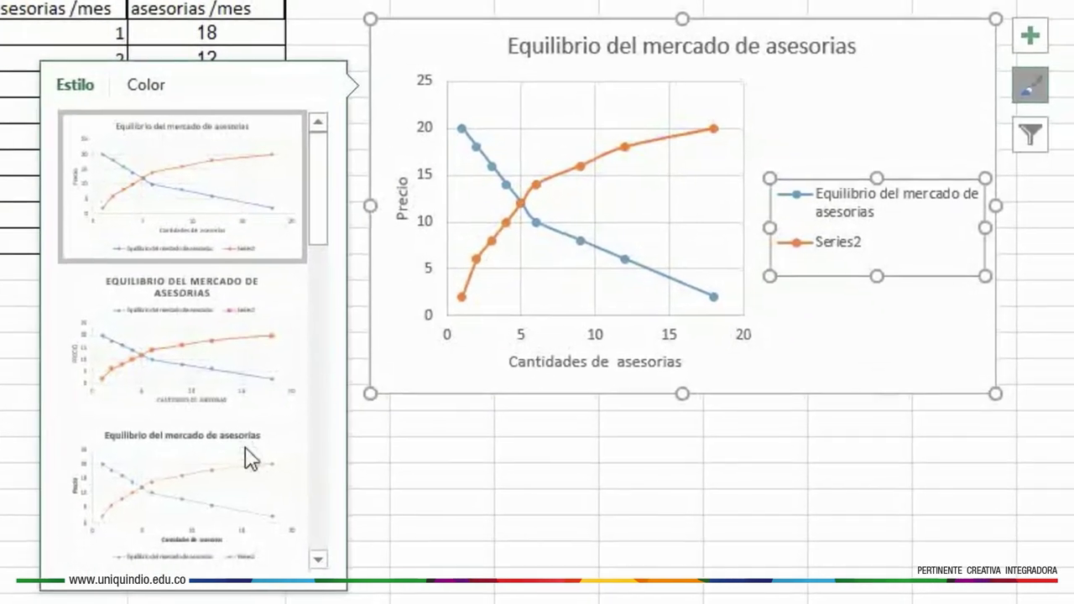
drag(311, 168, 301, 378)
click(226, 284)
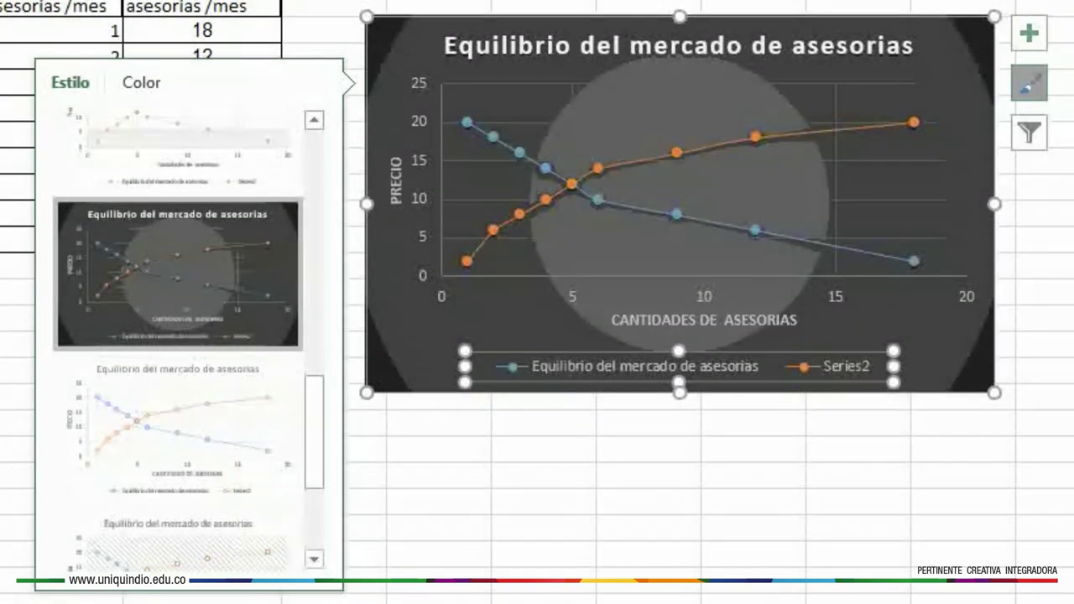